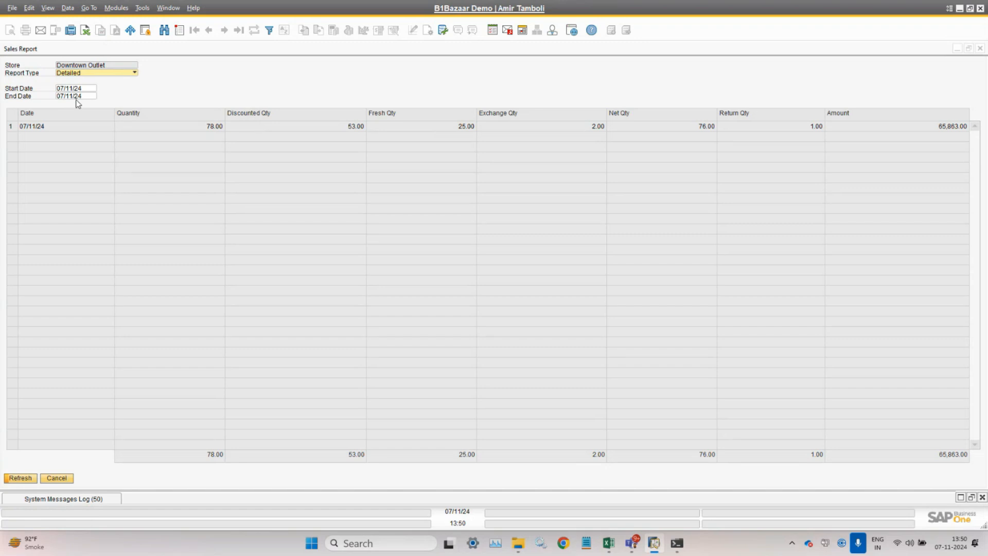
Step: Change the report Start Date to 01/11/24, keeping the End Date at 07/11/24
key(Tab)
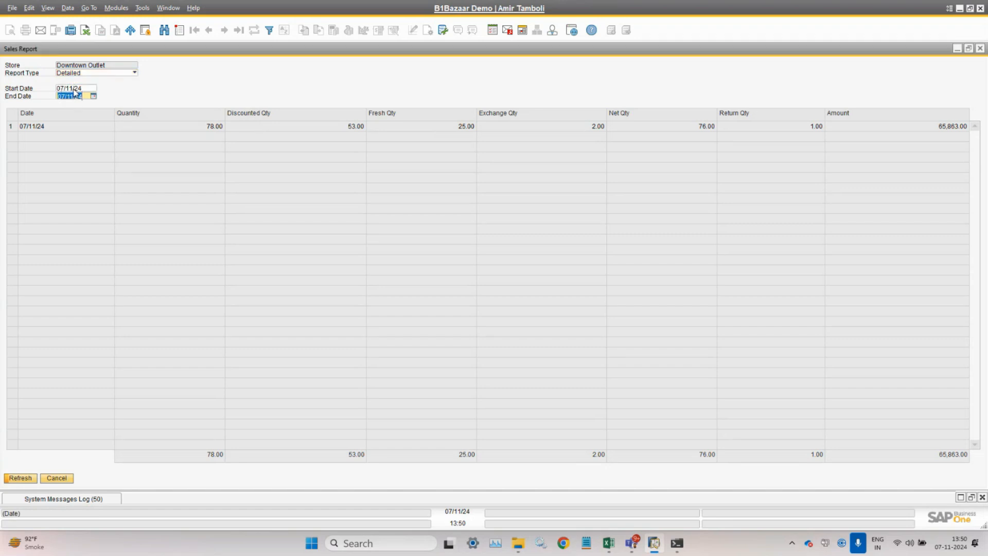
key(shift+Tab)
text(1)
key(Tab)
Step: Refresh the report for the new dates, then reload it as a Summary by date
click(34, 478)
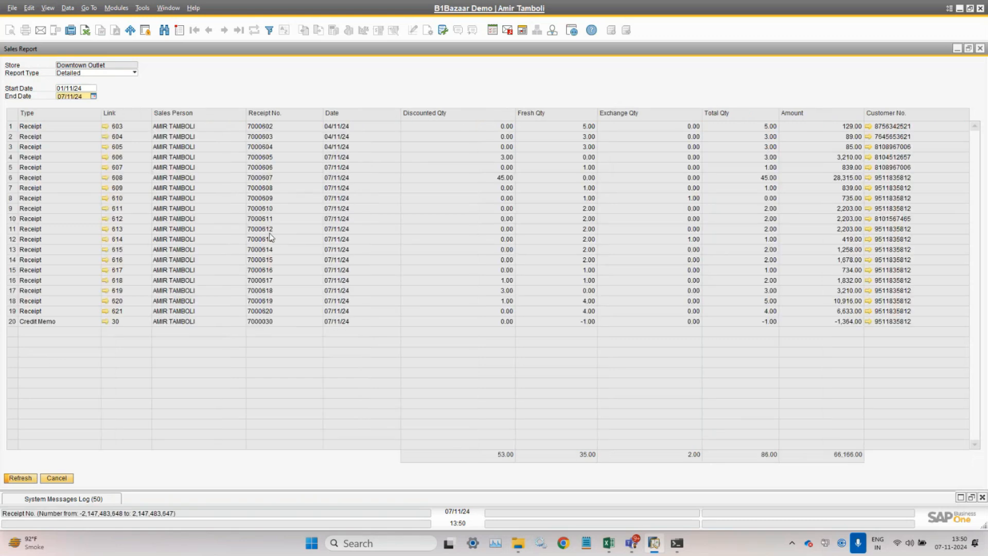
click(109, 73)
click(98, 82)
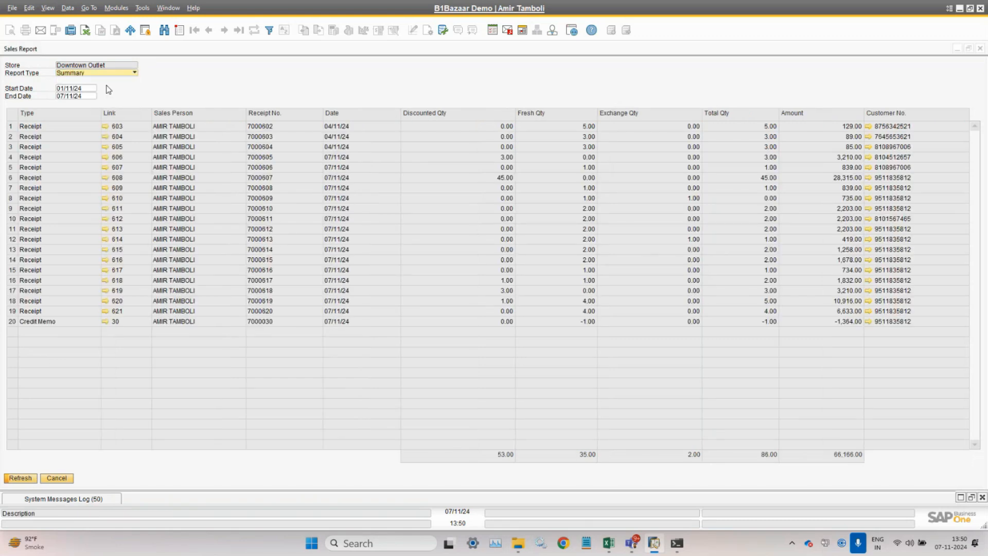
click(26, 480)
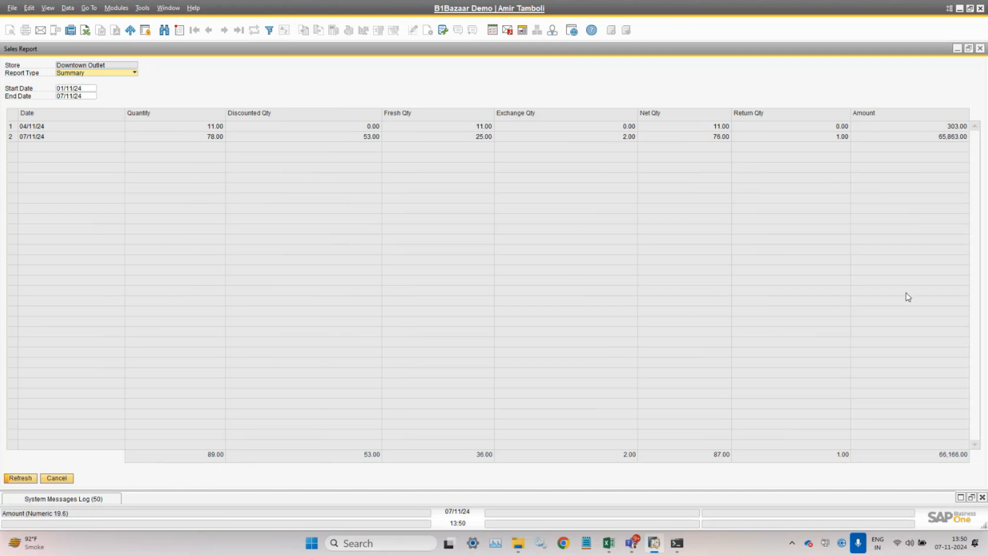
Step: Switch the report back to Detailed and refresh it to list each receipt
click(133, 73)
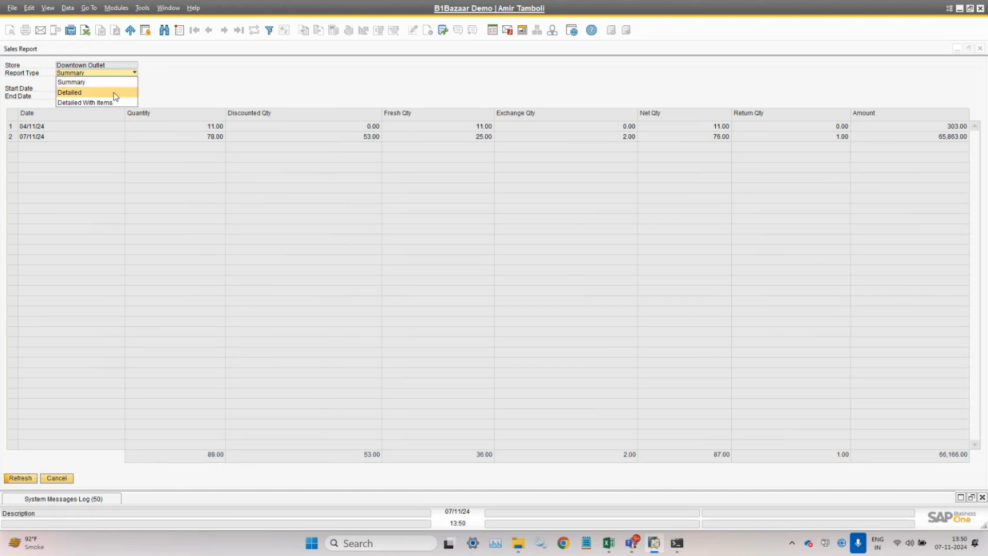
click(116, 92)
click(22, 478)
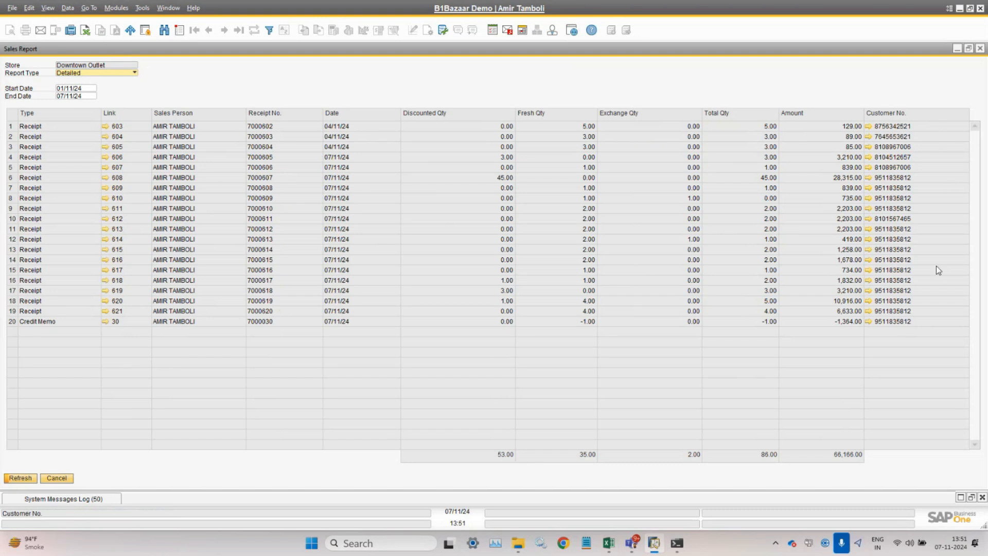
Step: Refresh as Detailed With Items, scroll to the returned Unisex Zeco T-Shirt credit memo row, then close
click(128, 73)
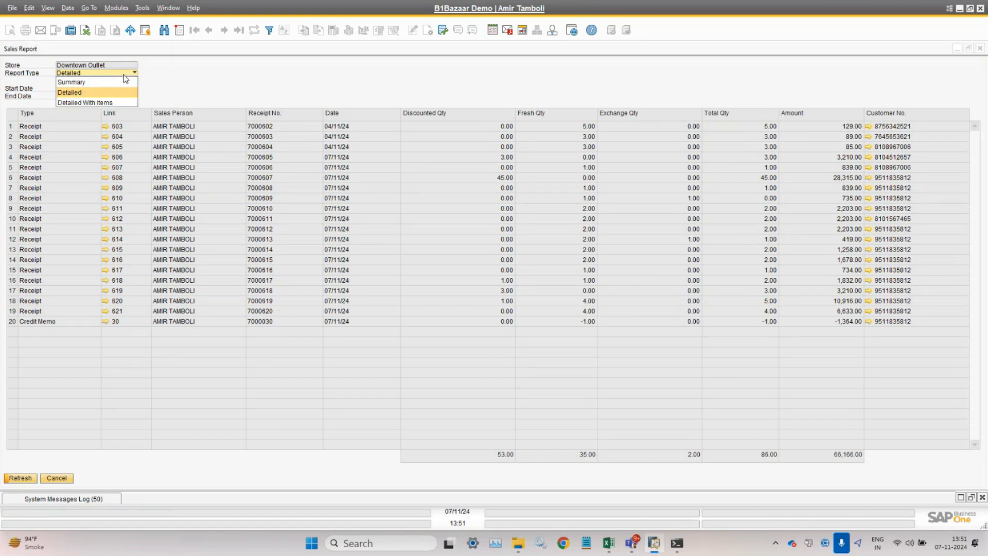
click(114, 102)
click(20, 478)
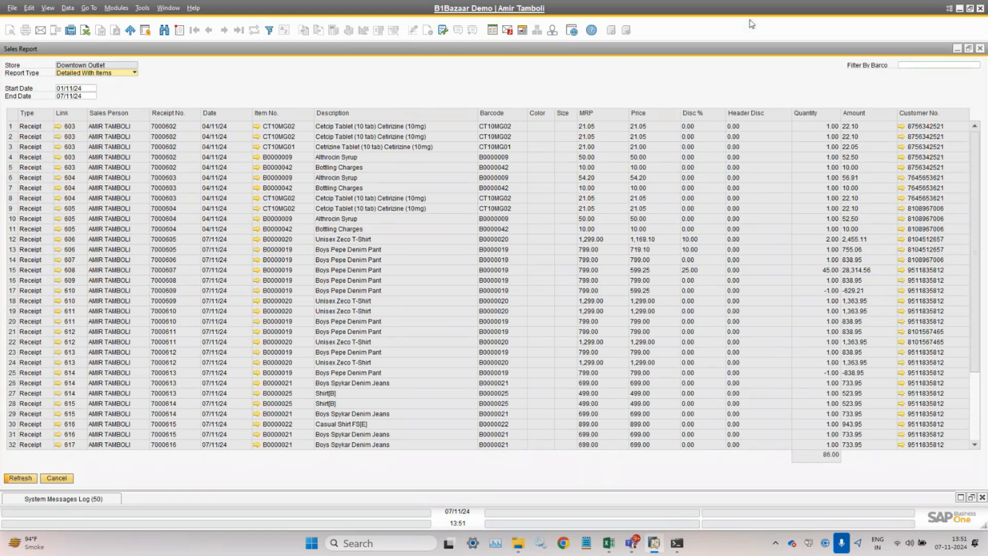
drag(975, 226, 981, 316)
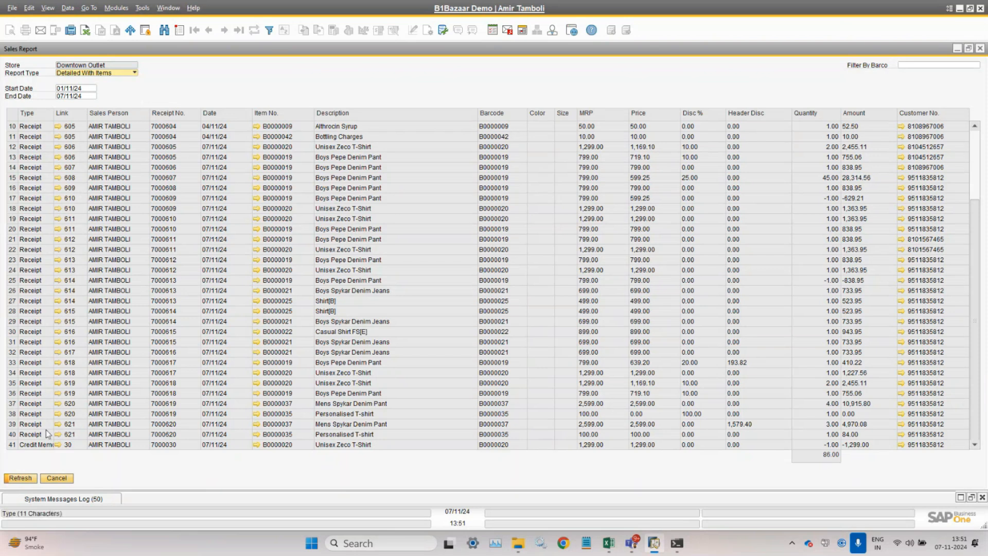
click(56, 478)
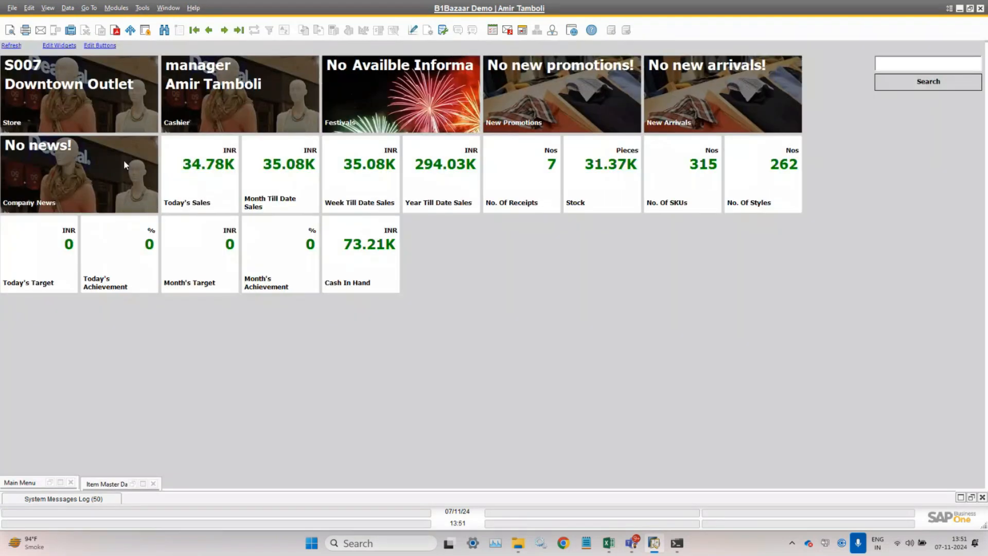
click(116, 7)
mouse_move(144, 67)
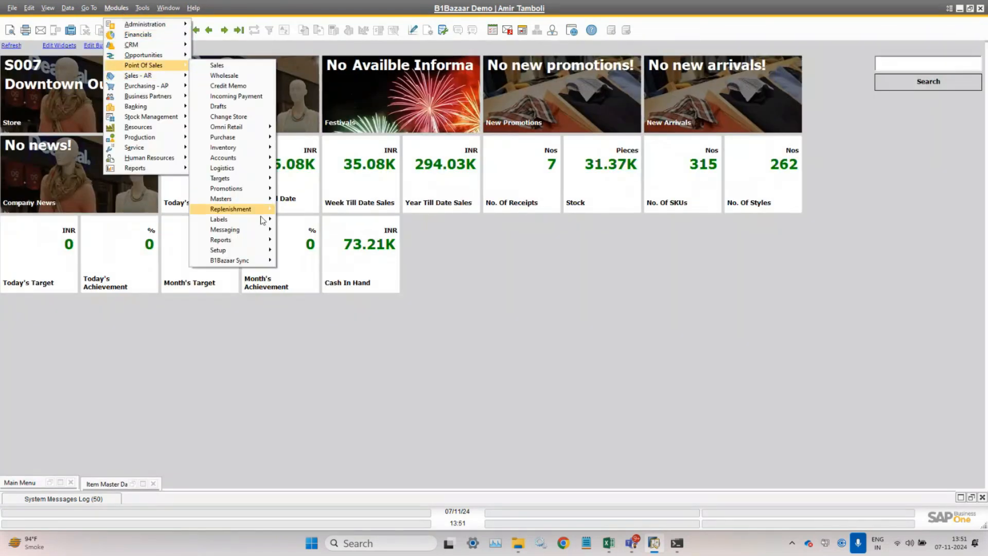
mouse_move(255, 245)
mouse_move(309, 250)
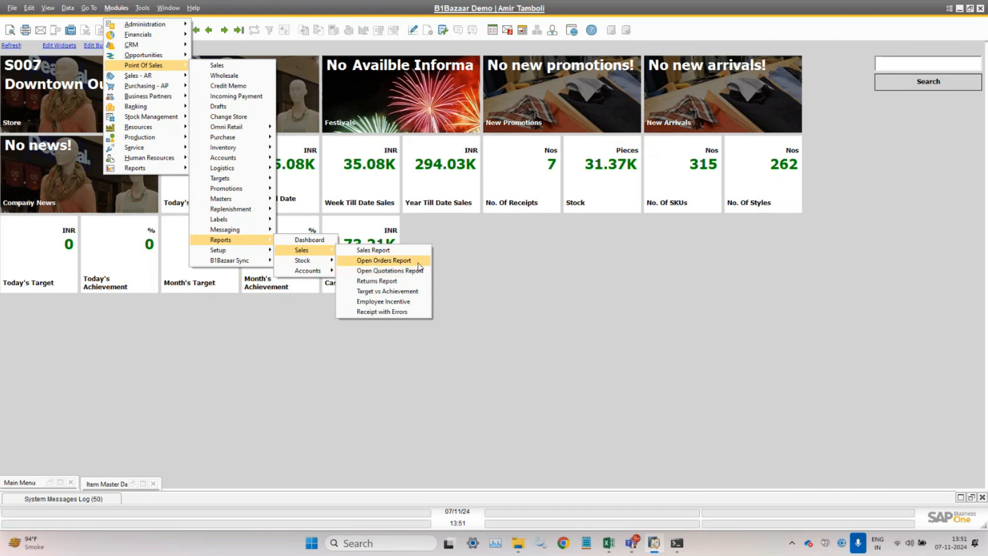
click(418, 264)
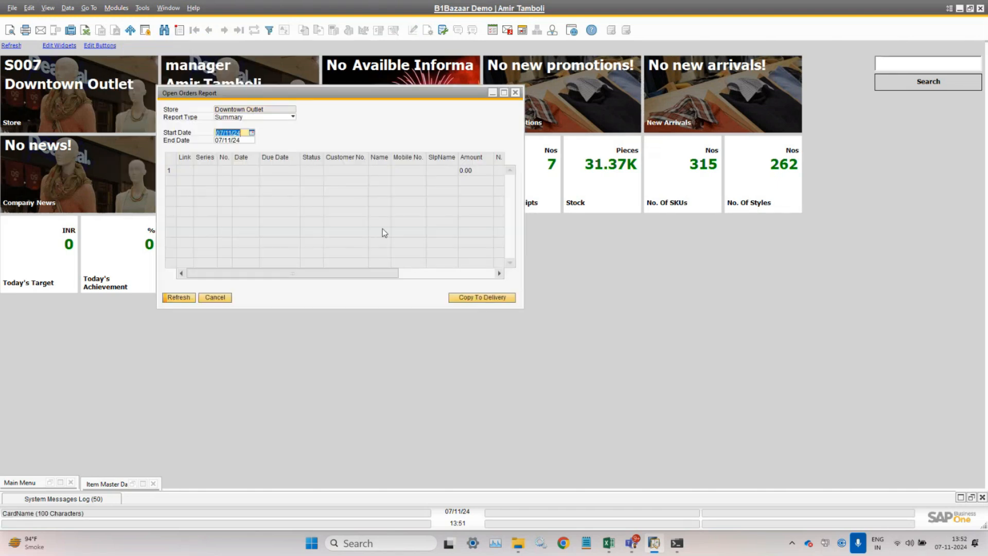
click(281, 118)
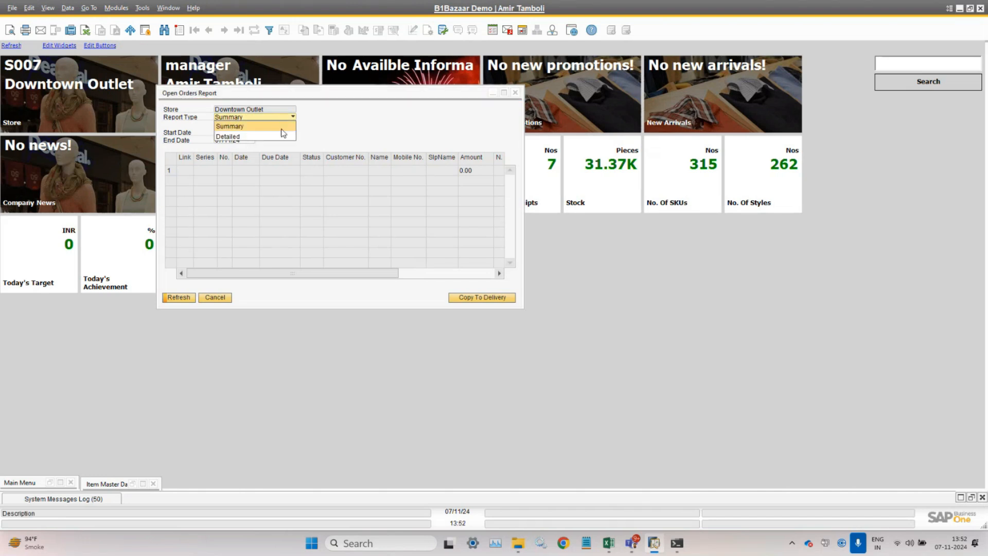
click(349, 120)
click(240, 133)
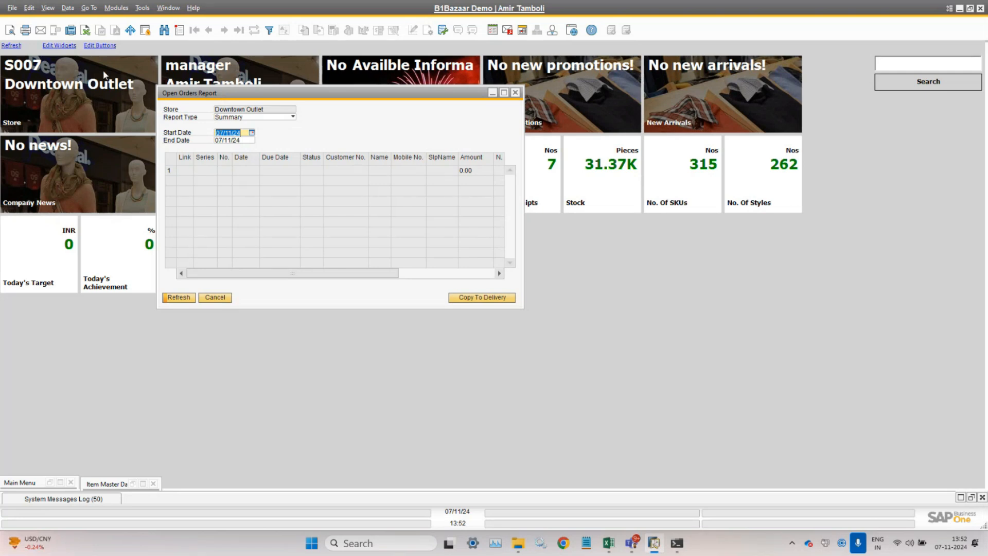
click(116, 8)
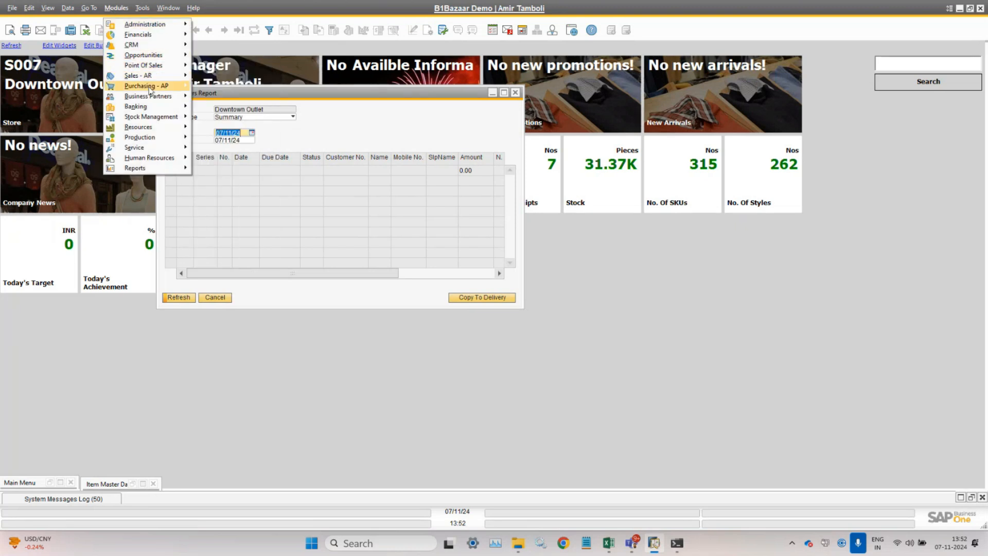
click(479, 132)
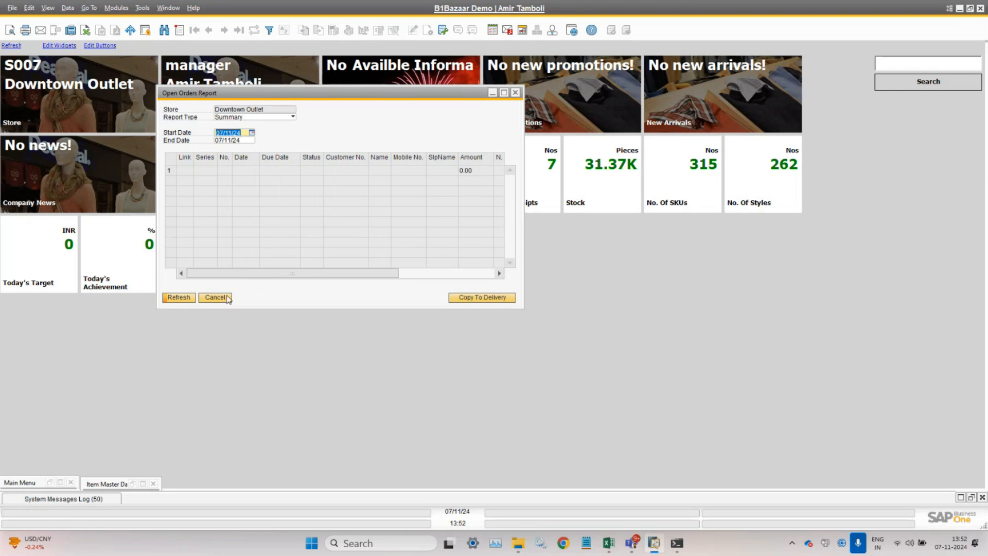
click(205, 297)
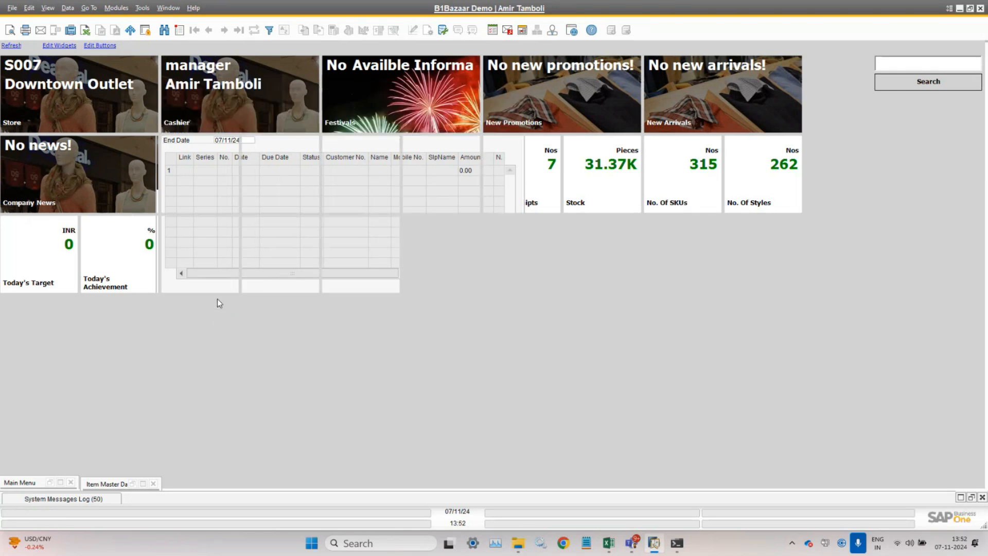
click(116, 8)
mouse_move(135, 66)
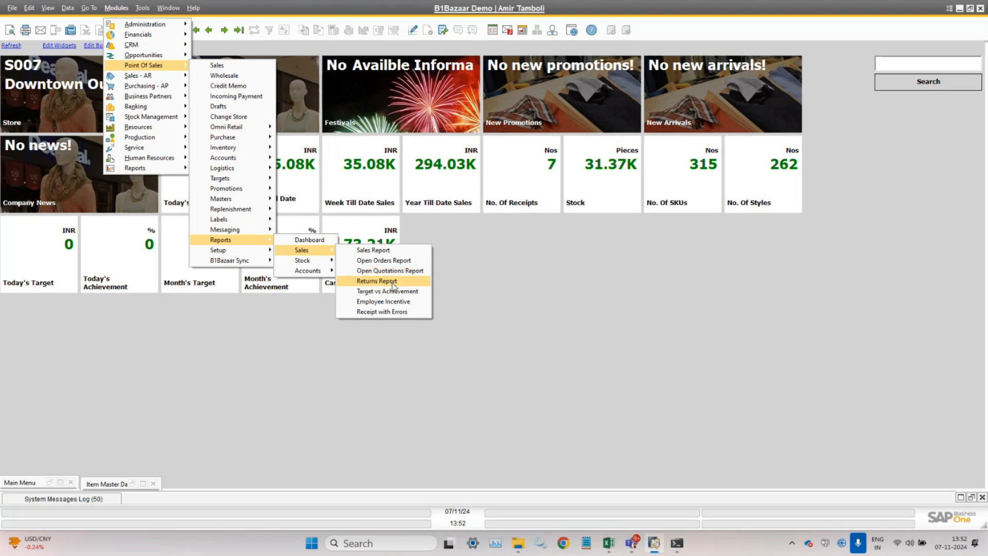
click(393, 284)
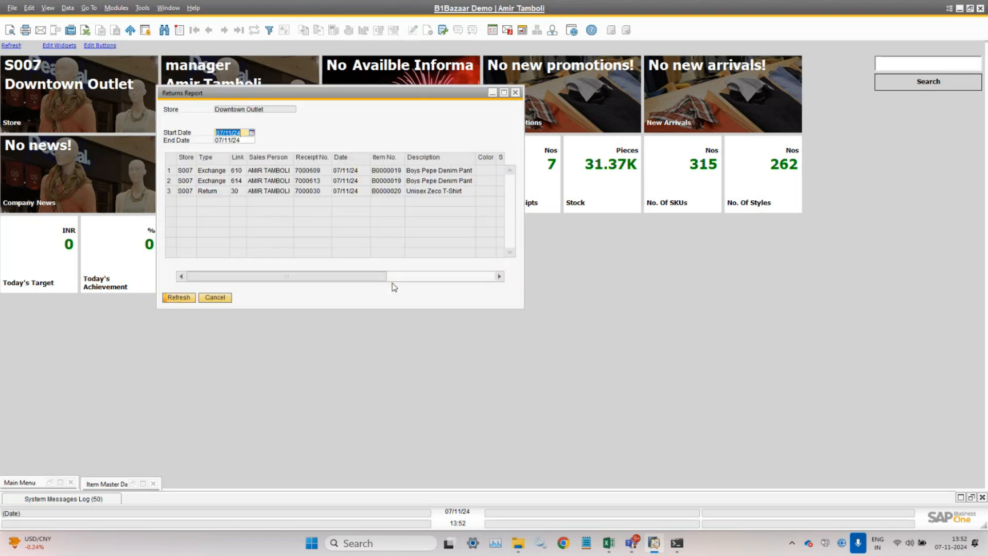
click(47, 8)
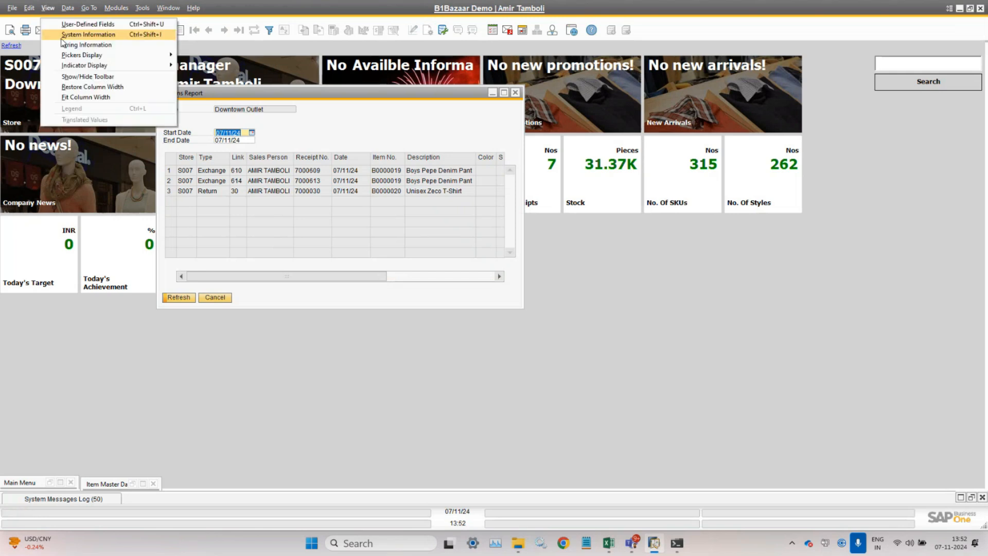
click(87, 98)
drag(360, 277, 164, 215)
click(172, 179)
click(172, 171)
click(171, 182)
click(171, 191)
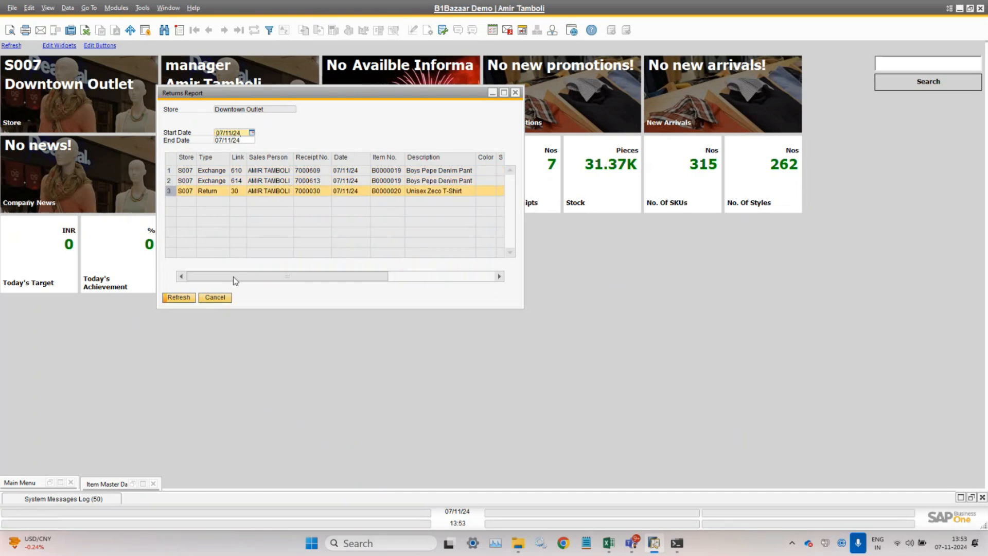
drag(233, 276, 295, 279)
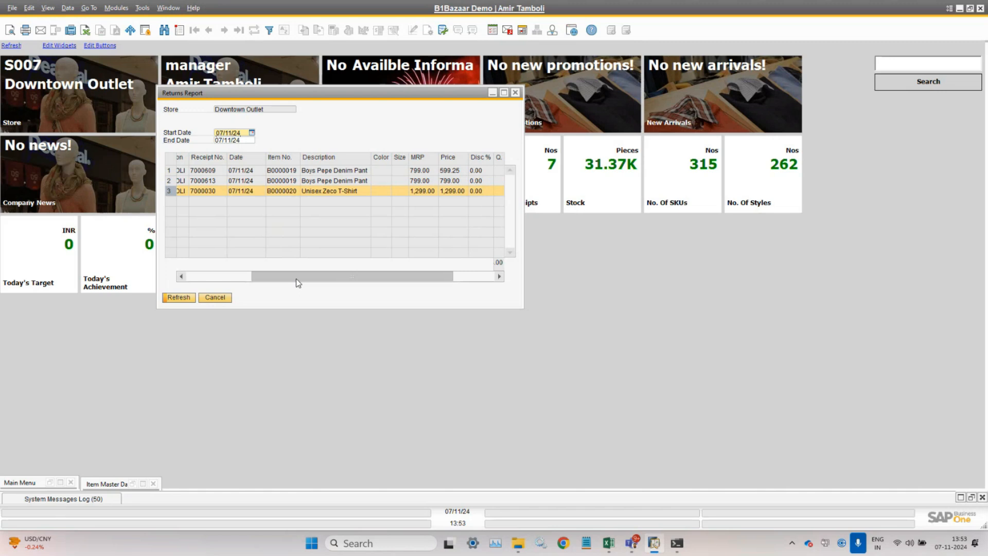
click(224, 298)
click(116, 8)
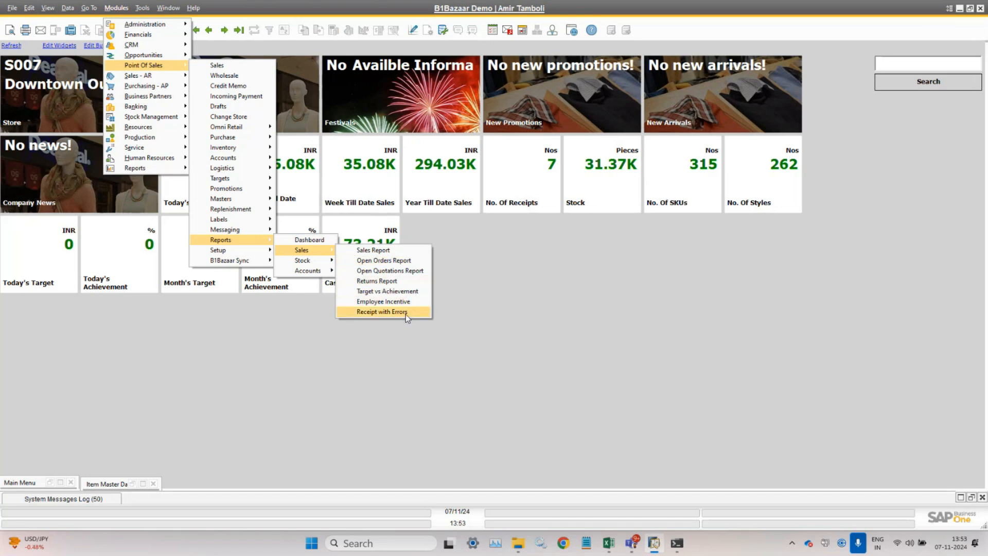
click(406, 314)
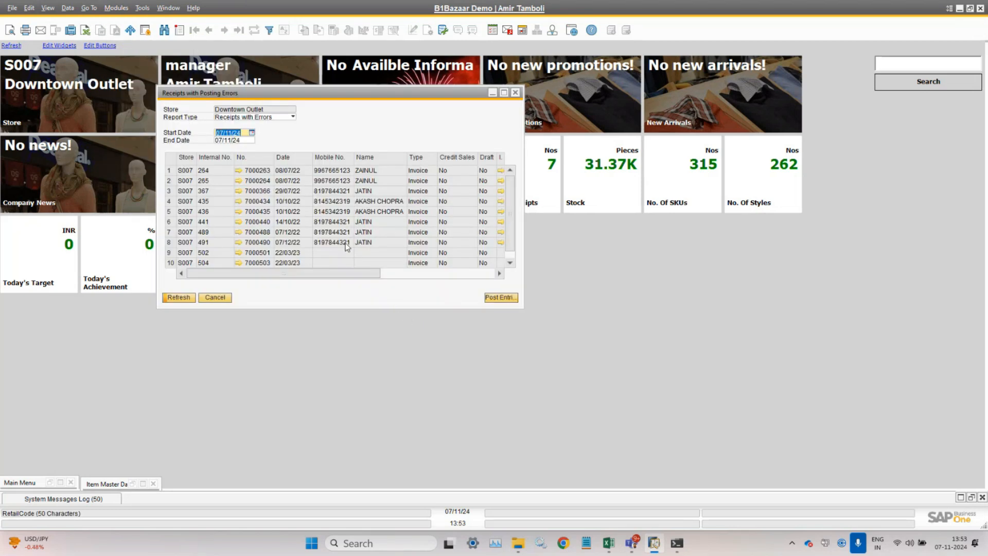
scroll(509, 246, down, 1)
mouse_move(507, 241)
mouse_down()
mouse_move(503, 193)
mouse_move(499, 253)
mouse_up()
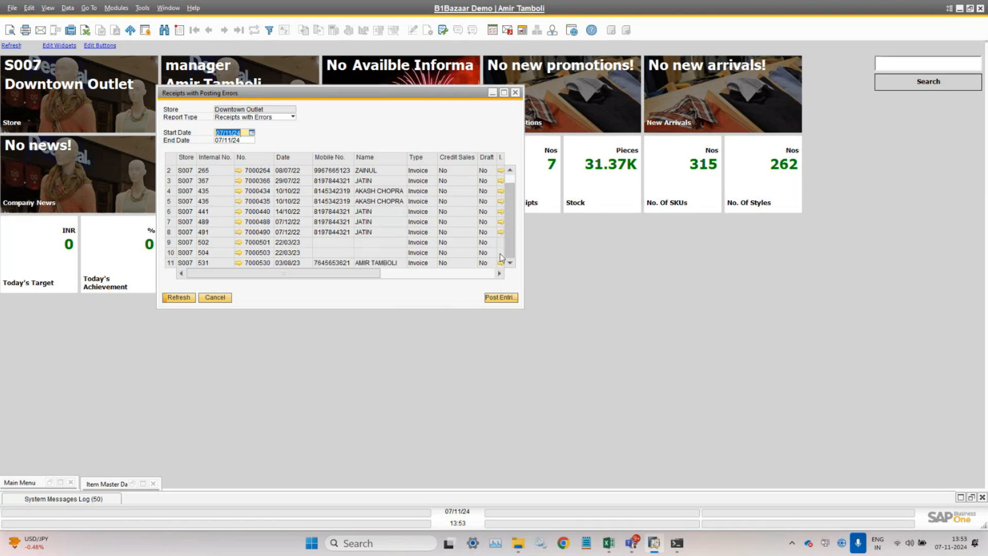
drag(365, 276, 479, 277)
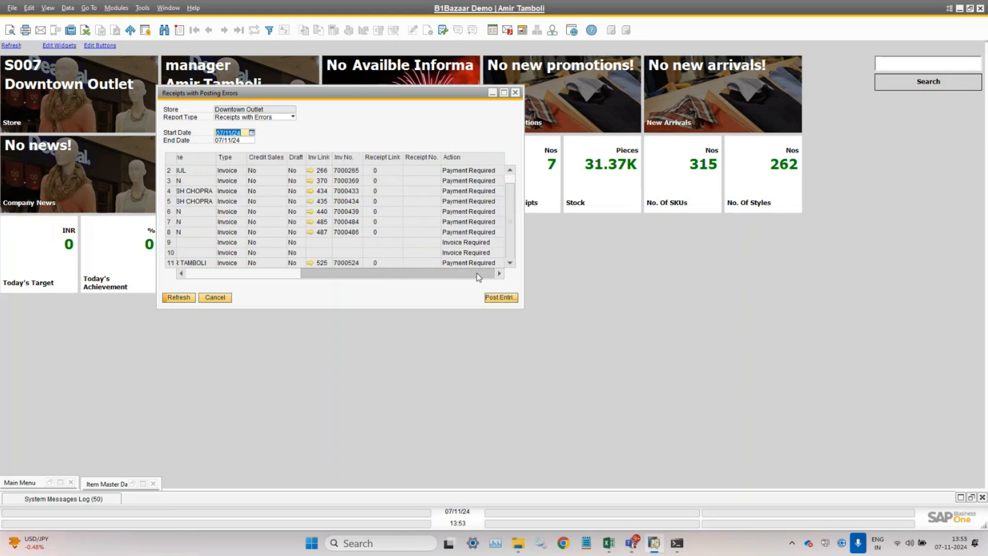
mouse_move(508, 212)
mouse_down()
mouse_move(507, 187)
mouse_move(509, 202)
mouse_up()
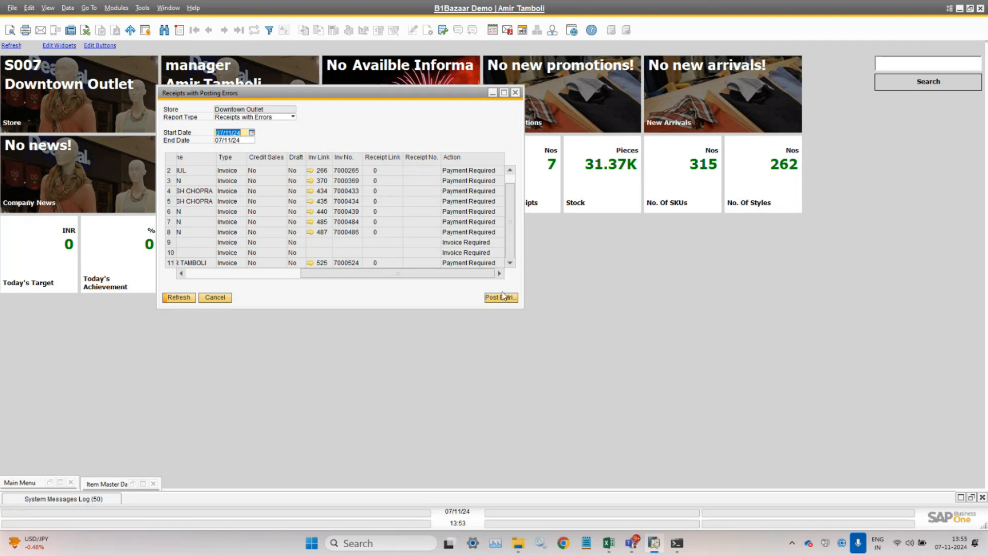
click(222, 298)
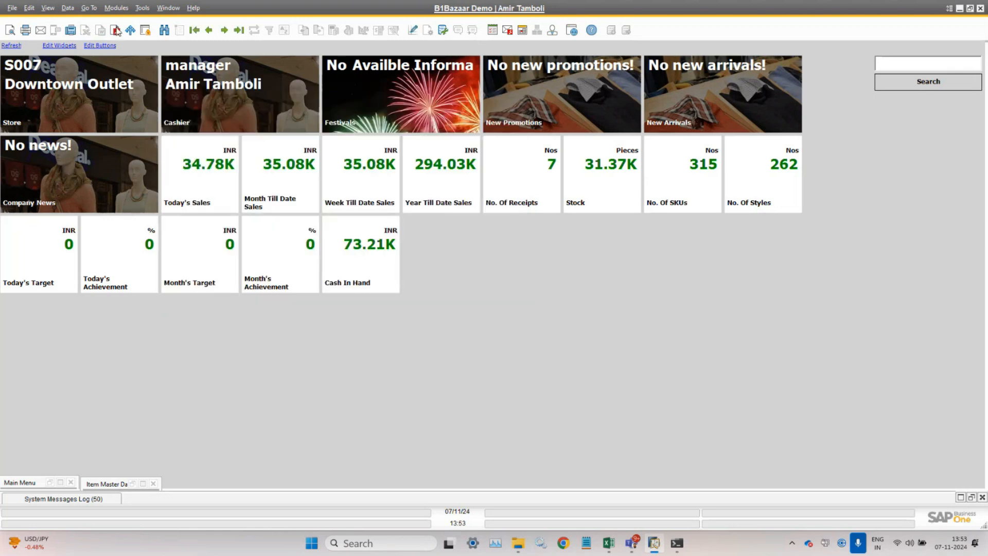
click(116, 7)
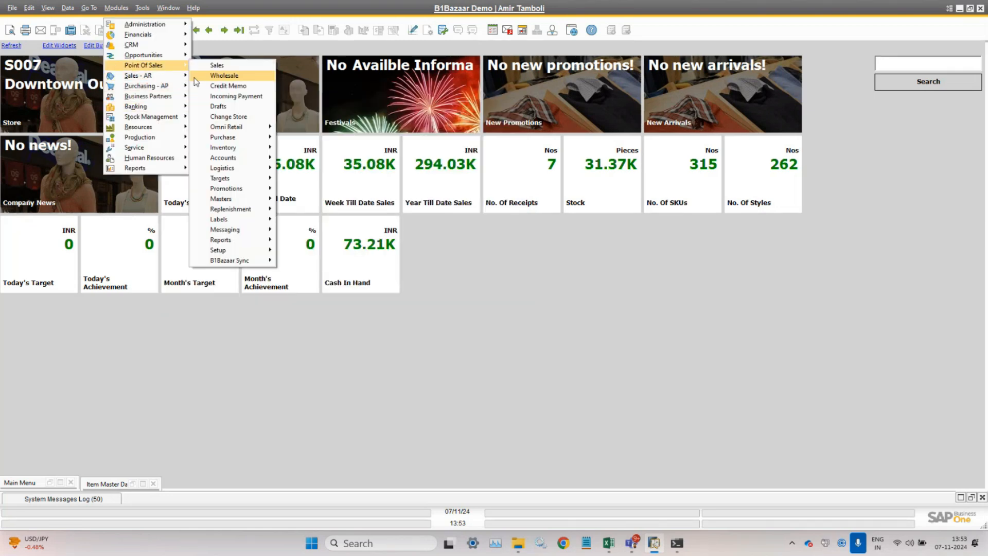
mouse_move(309, 261)
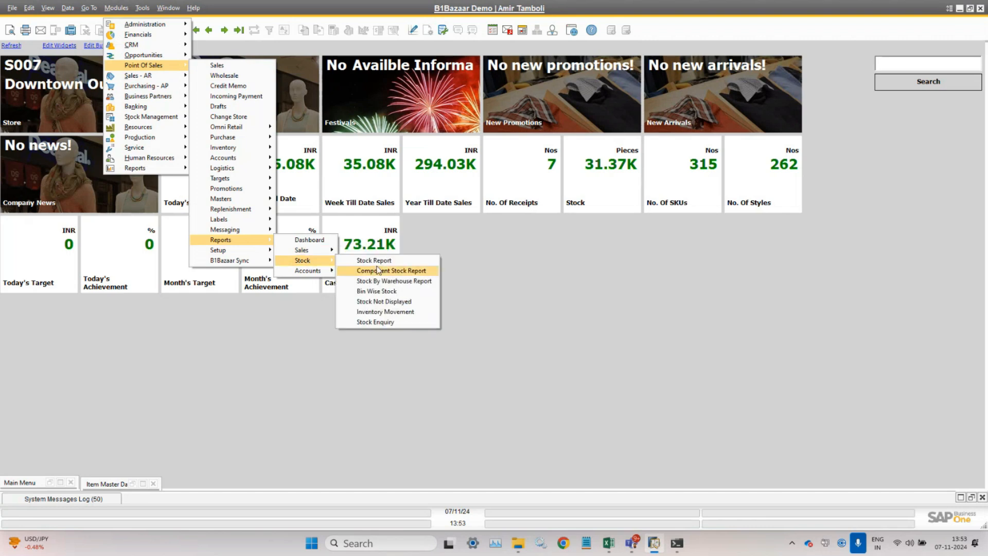
click(415, 259)
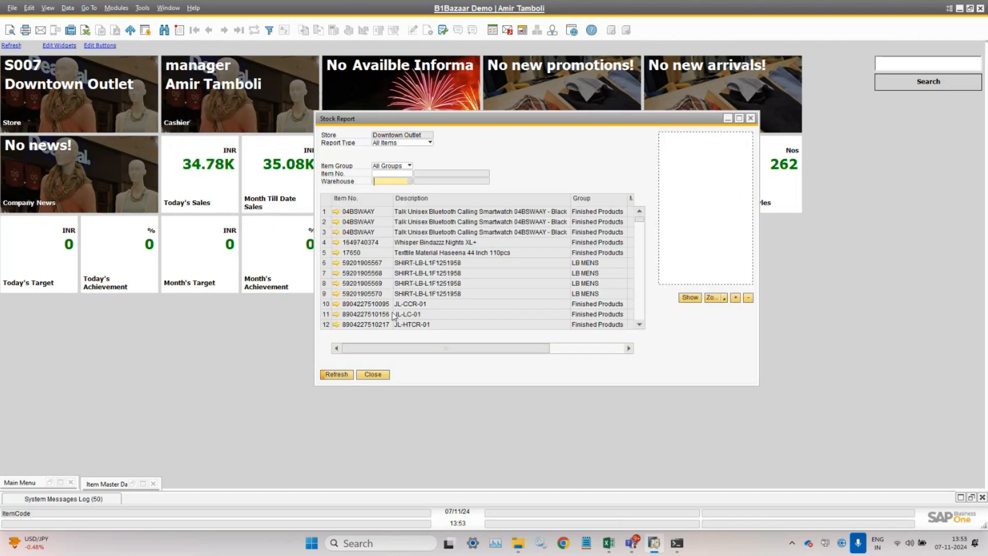
double_click(439, 115)
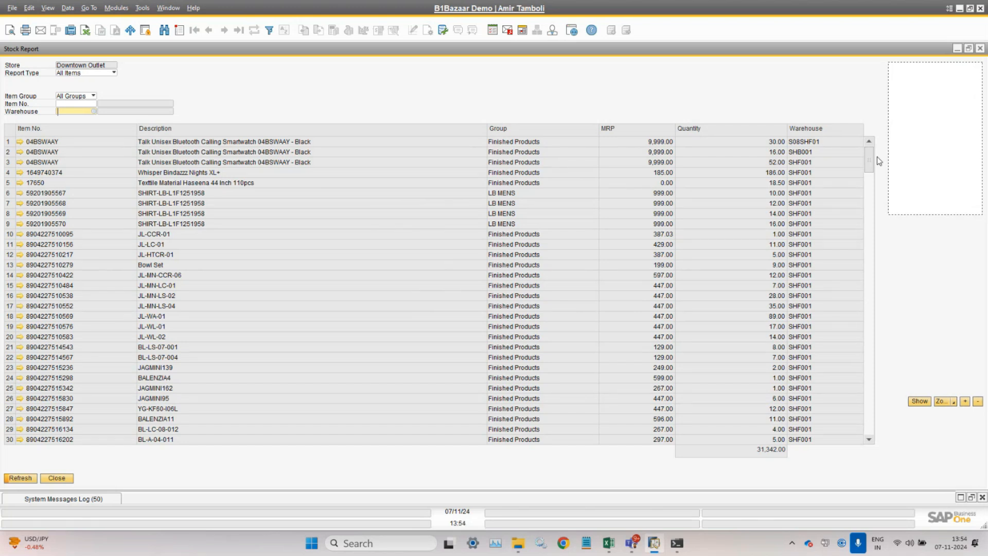
drag(873, 161, 880, 379)
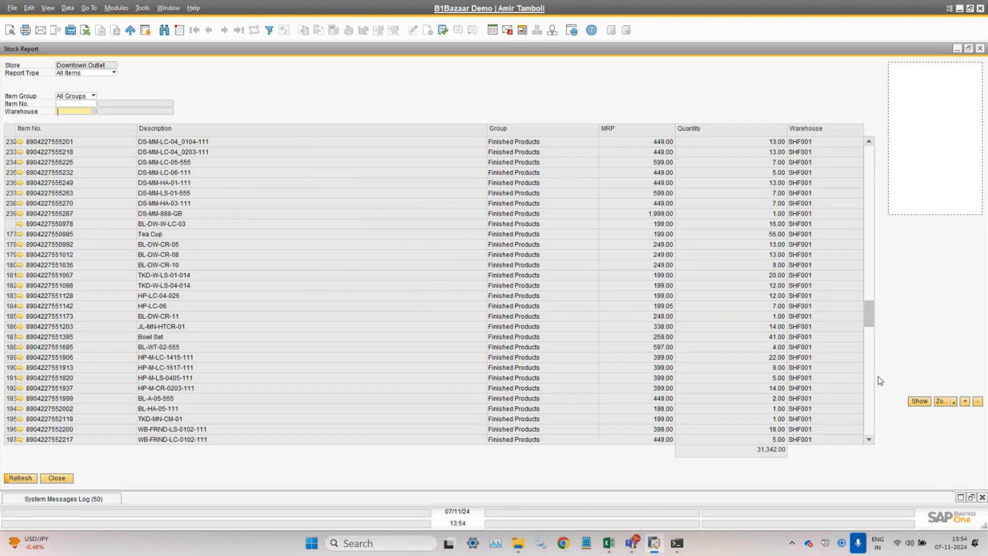
click(58, 479)
click(116, 8)
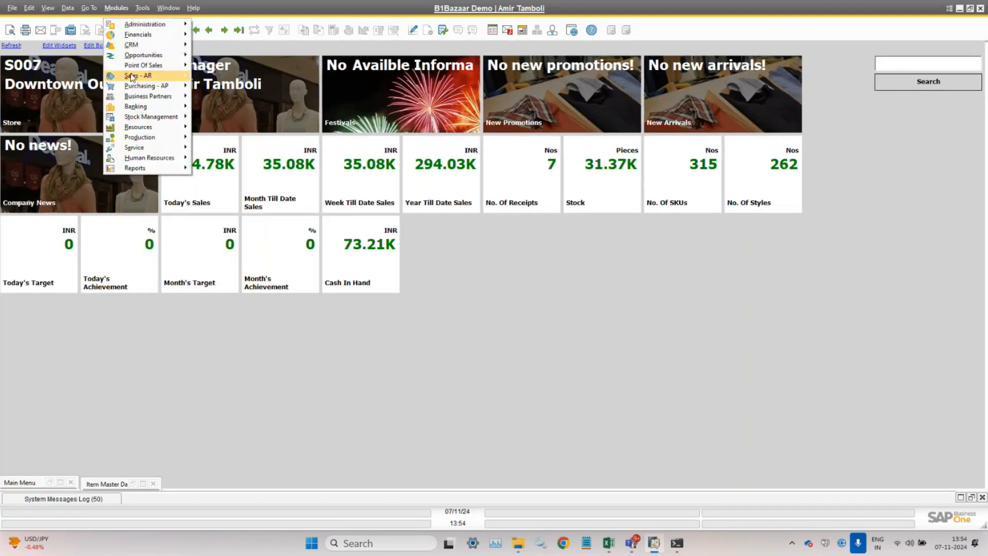
mouse_move(144, 66)
mouse_move(240, 252)
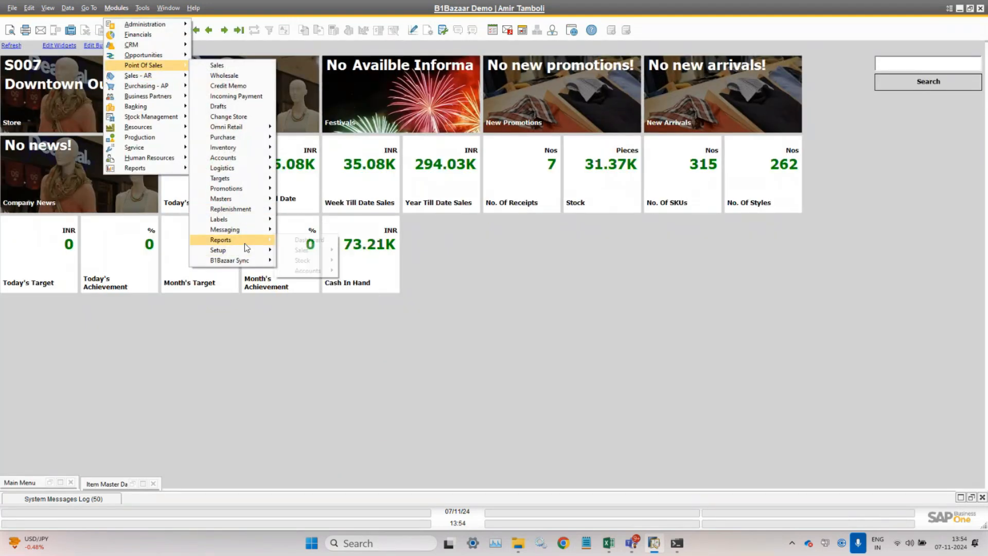
mouse_move(323, 261)
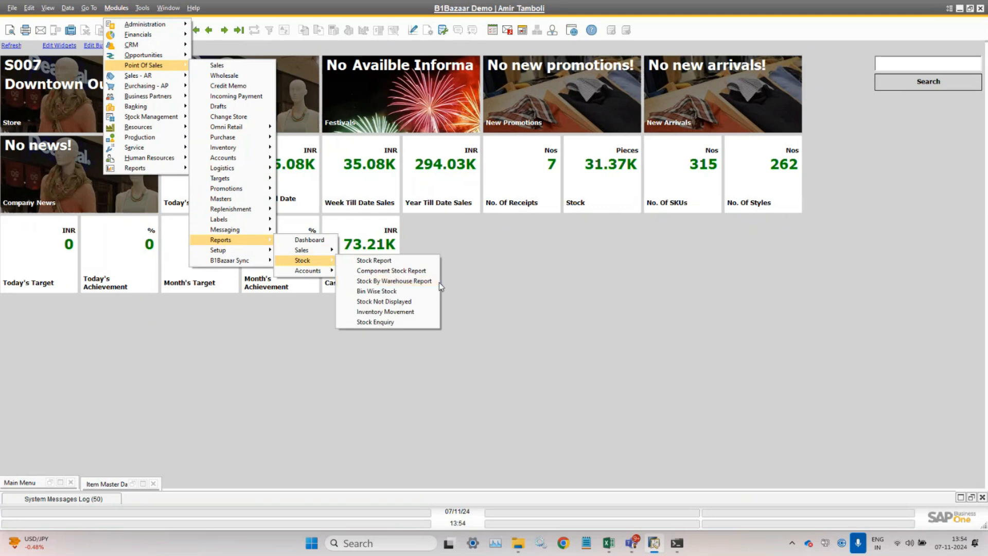
click(421, 283)
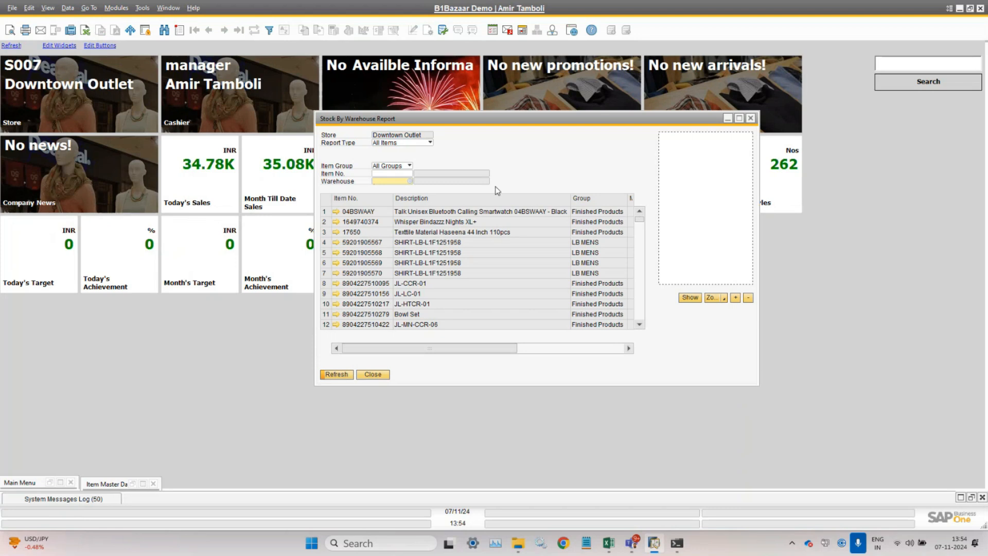
double_click(505, 123)
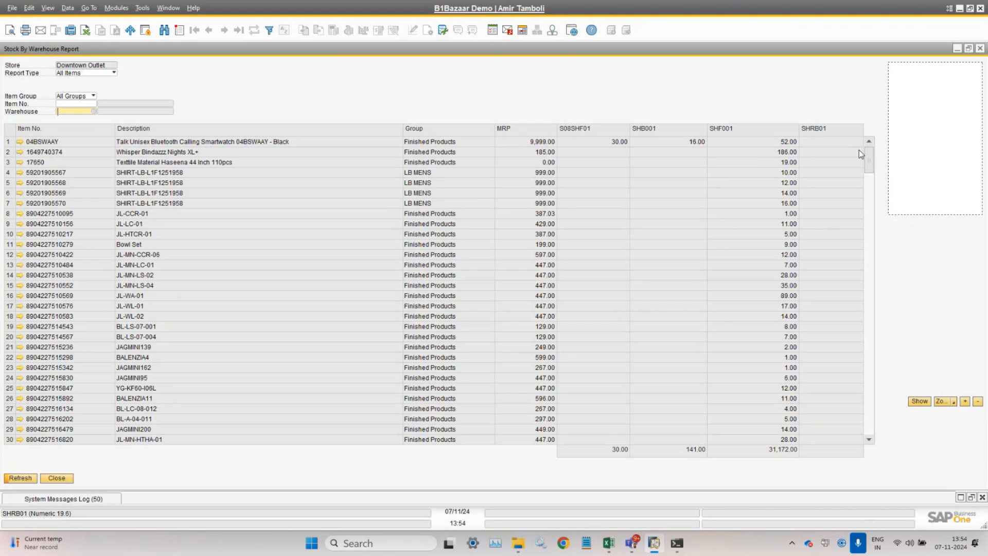
drag(868, 159, 869, 404)
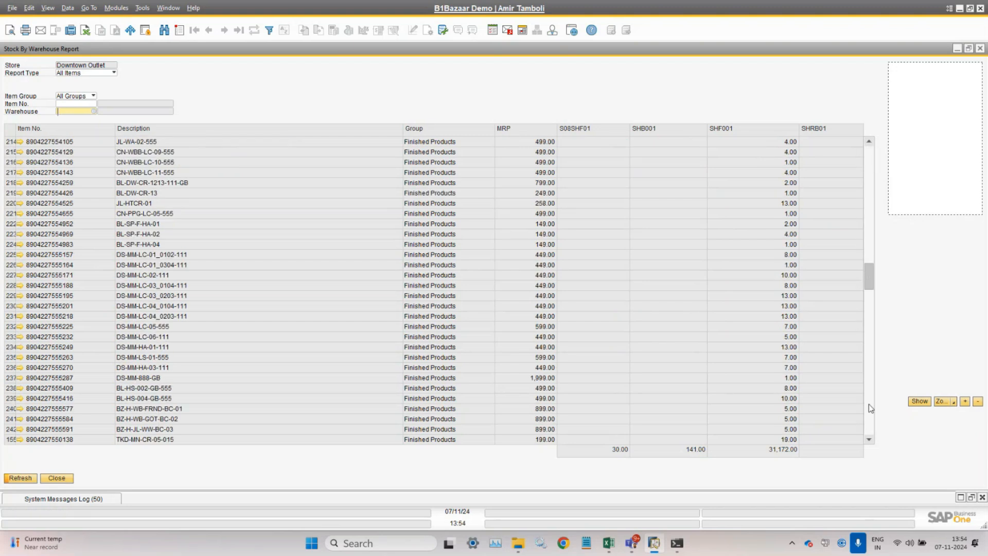
click(57, 478)
click(117, 9)
mouse_move(173, 69)
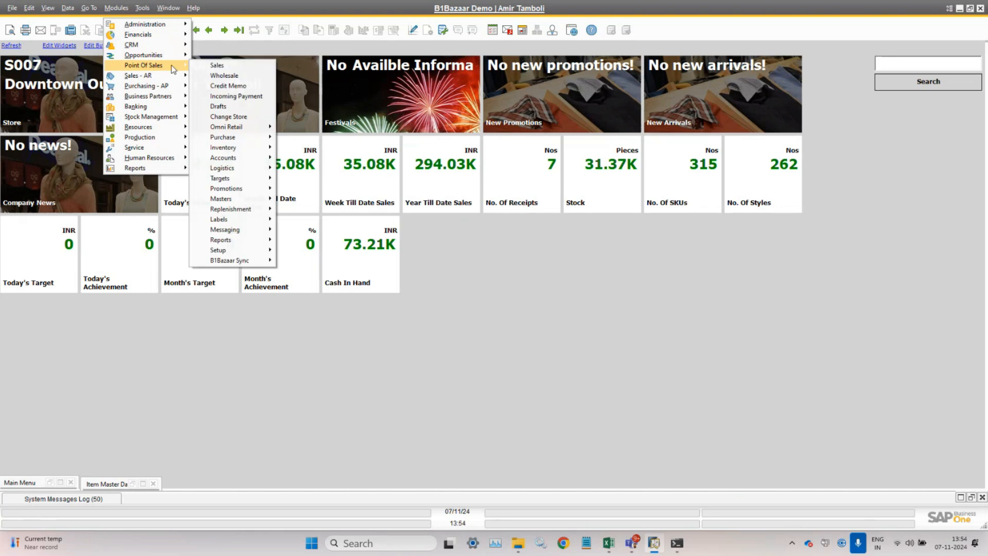
mouse_move(247, 240)
mouse_move(324, 265)
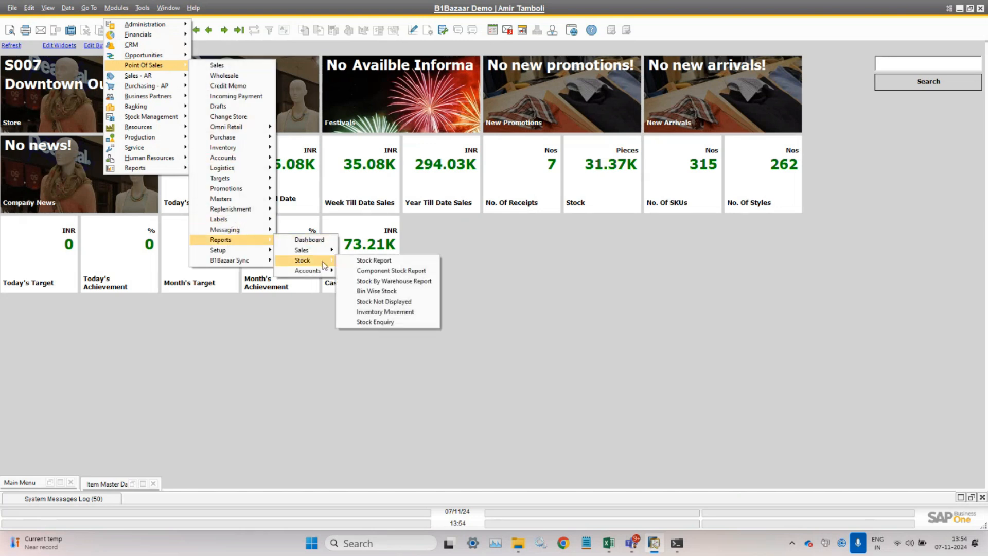
click(417, 301)
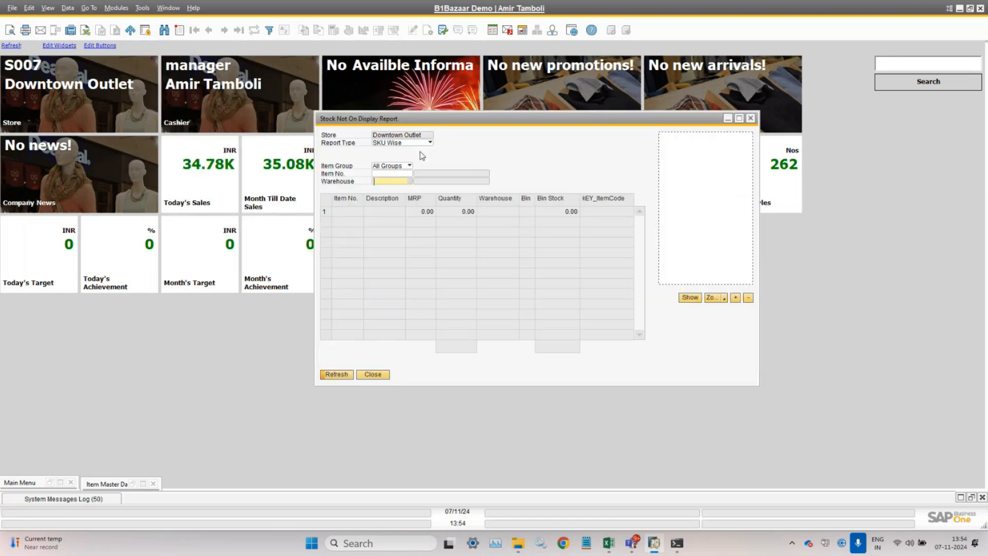
drag(482, 126, 468, 119)
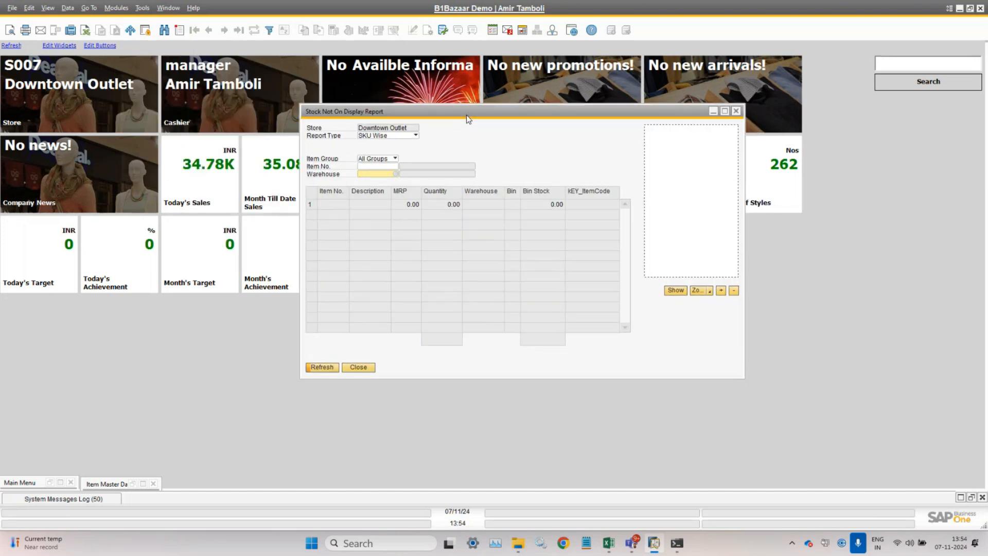
click(362, 369)
click(396, 174)
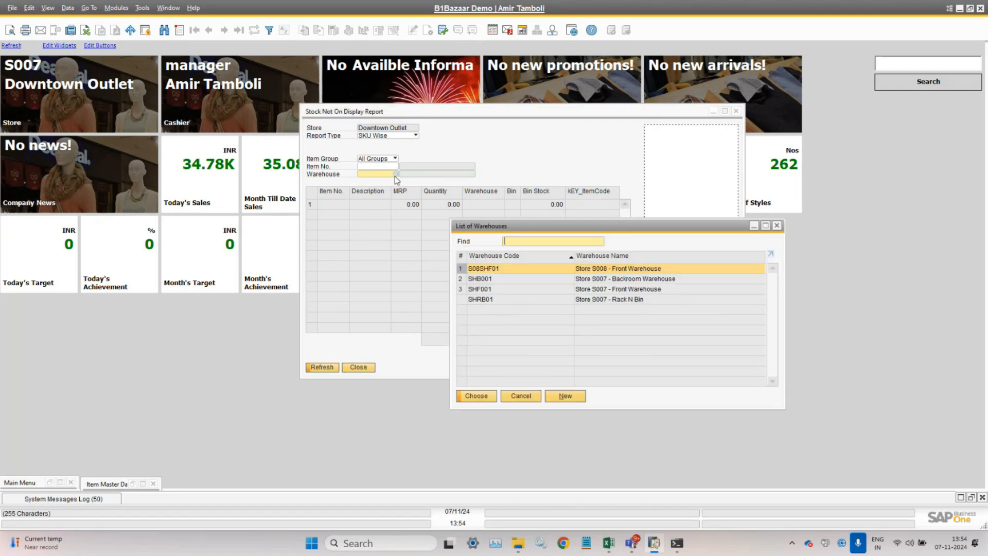
click(520, 395)
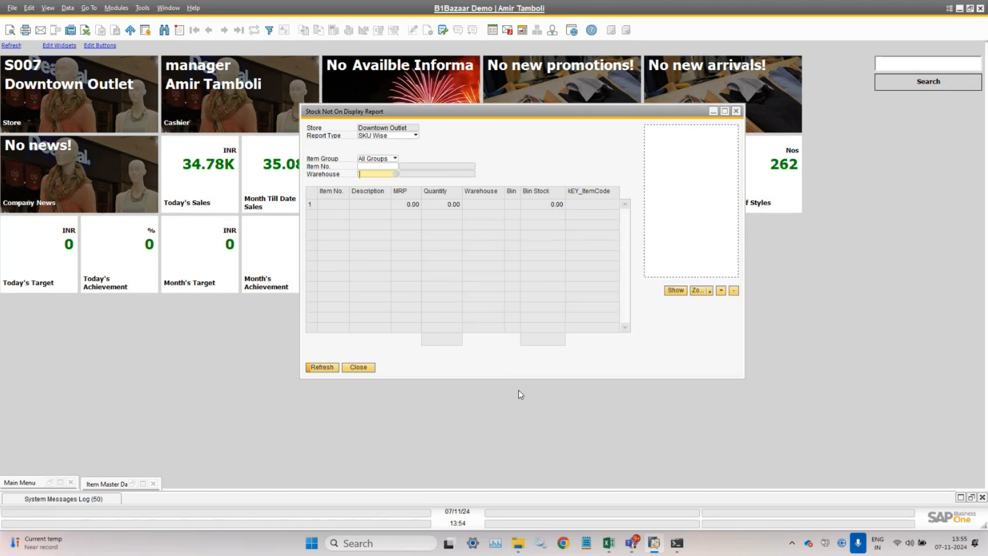
click(372, 368)
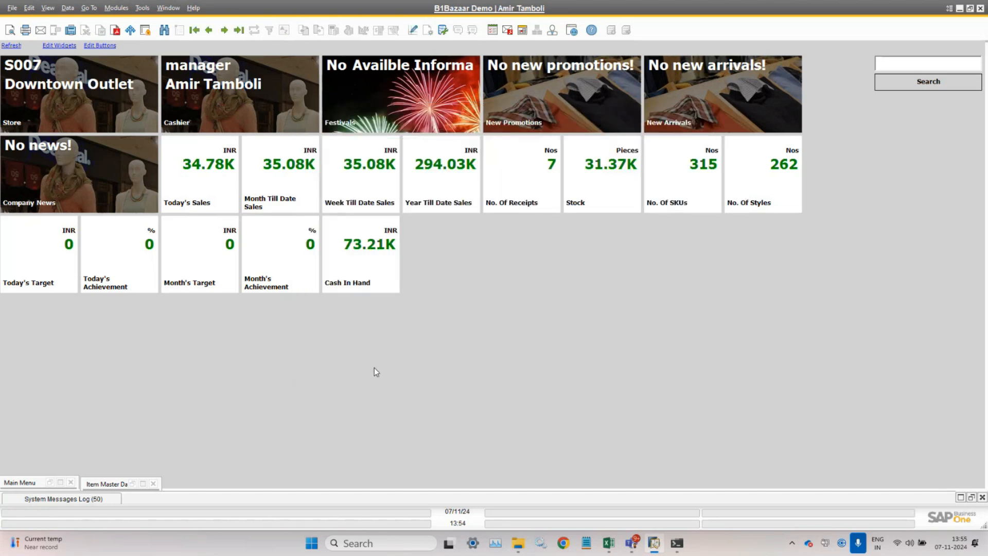
Step: Open the POS Sales invoice form, load the previous invoice and maximize the form
click(114, 9)
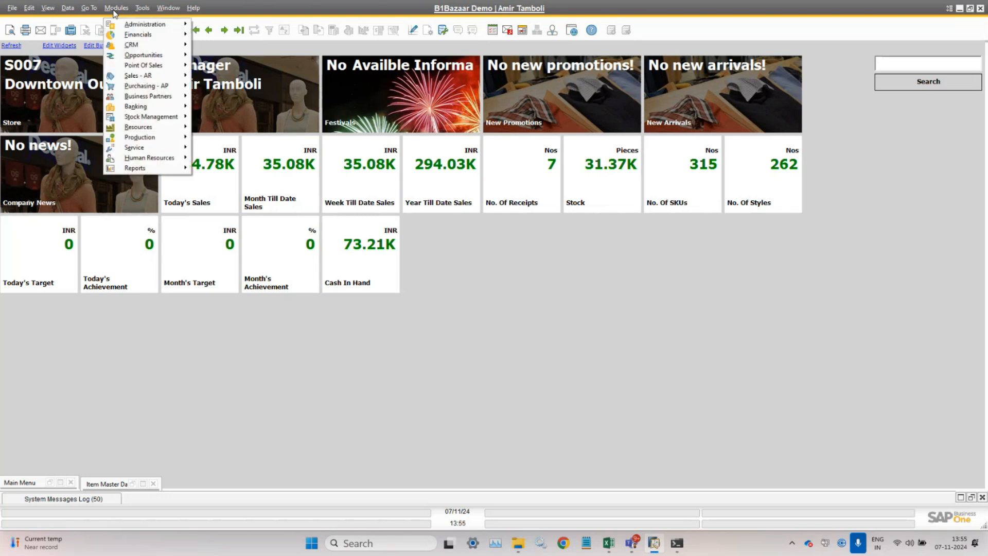
mouse_move(139, 66)
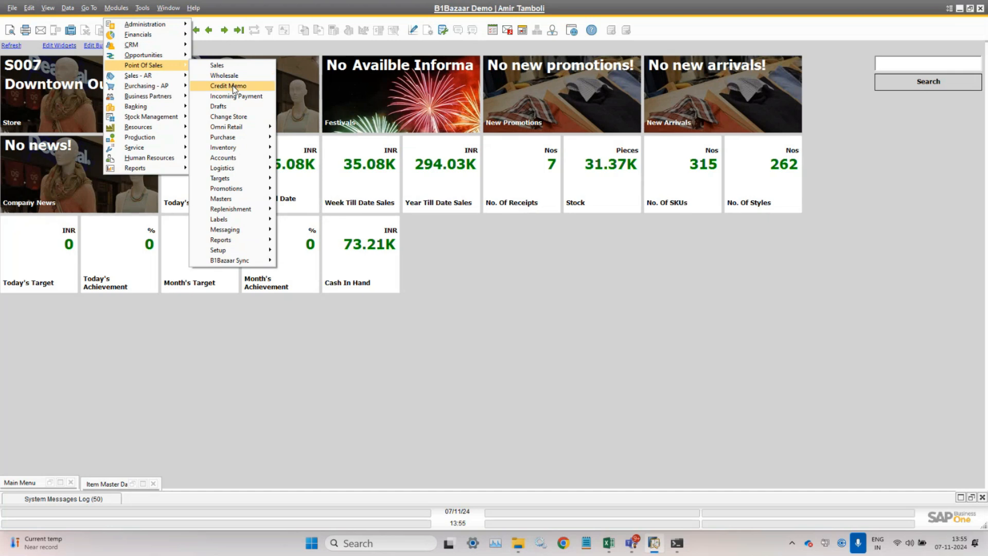
click(235, 68)
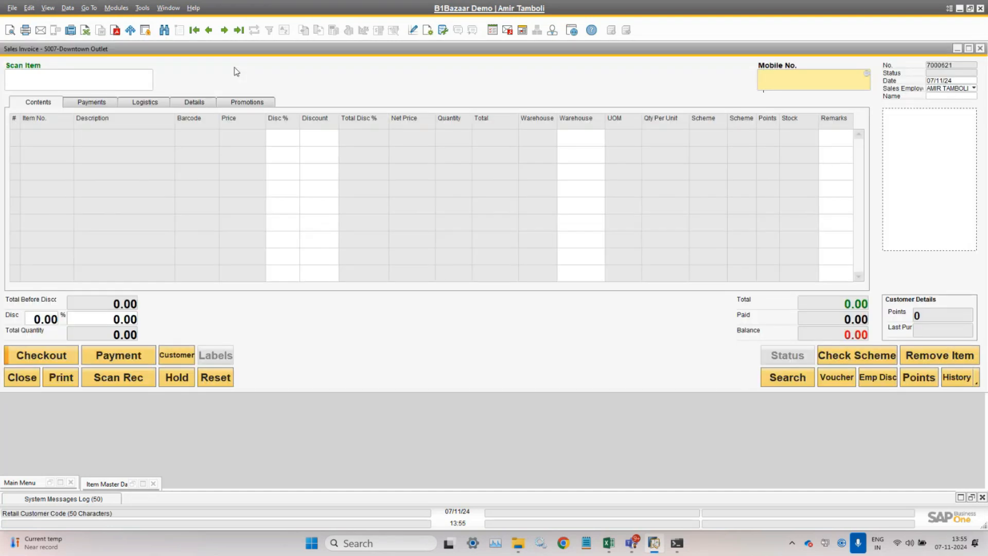
key(ctrl+Left)
double_click(248, 55)
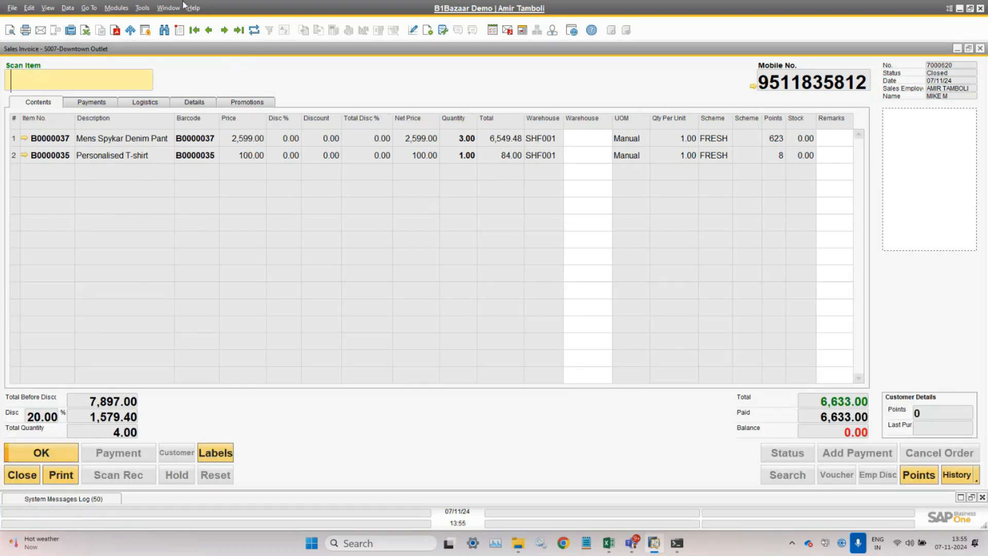
right_click(942, 67)
click(967, 75)
Step: Step back five invoices to the Casual Shirt FS[E] and Boys Spykar Denim Jeans invoice totalling 1,678.00
click(209, 31)
click(209, 31)
click(209, 30)
click(209, 31)
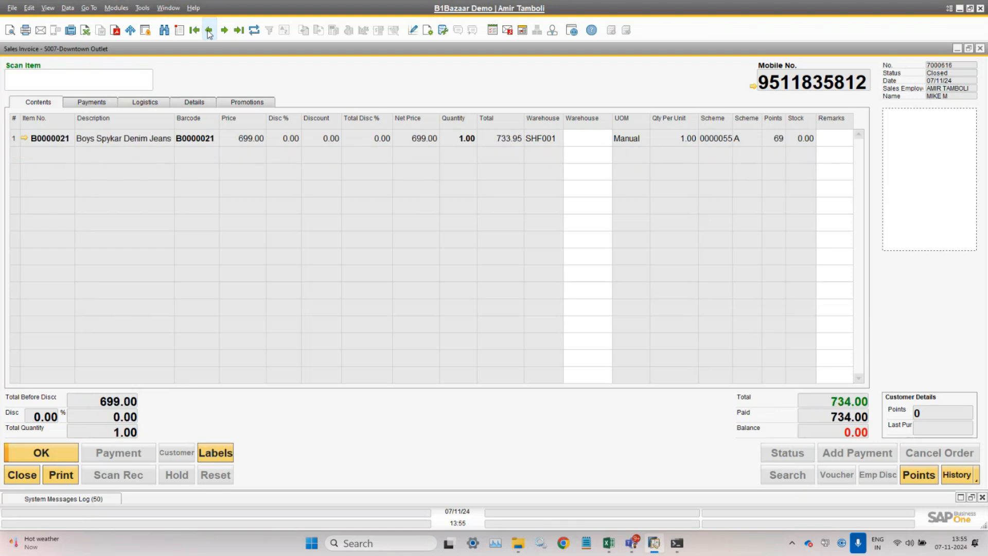
click(209, 31)
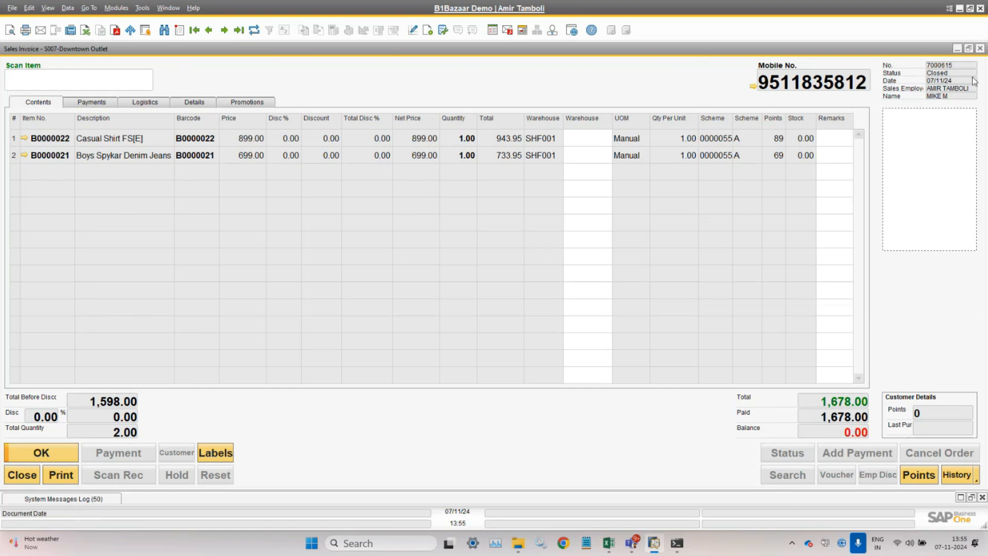
right_click(945, 67)
click(965, 77)
click(978, 478)
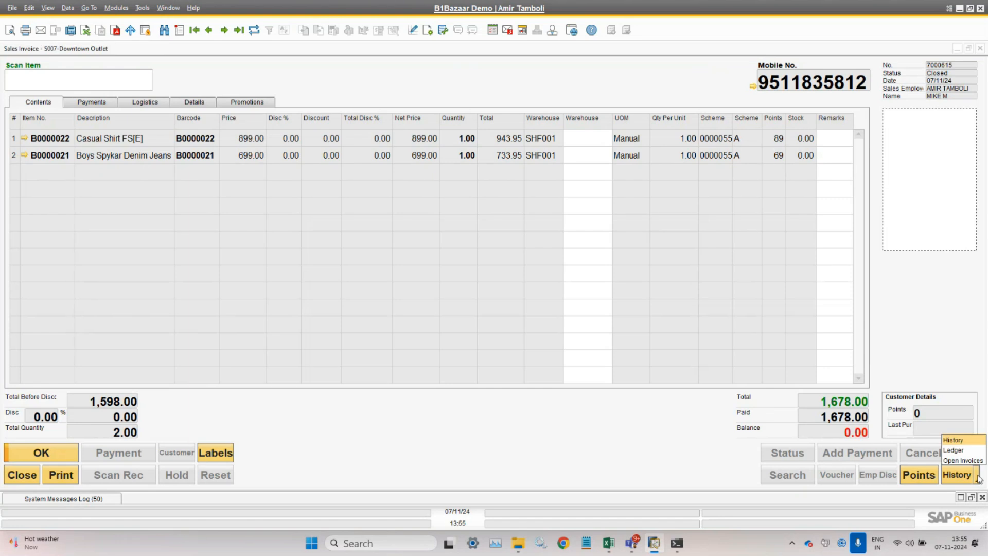
click(966, 443)
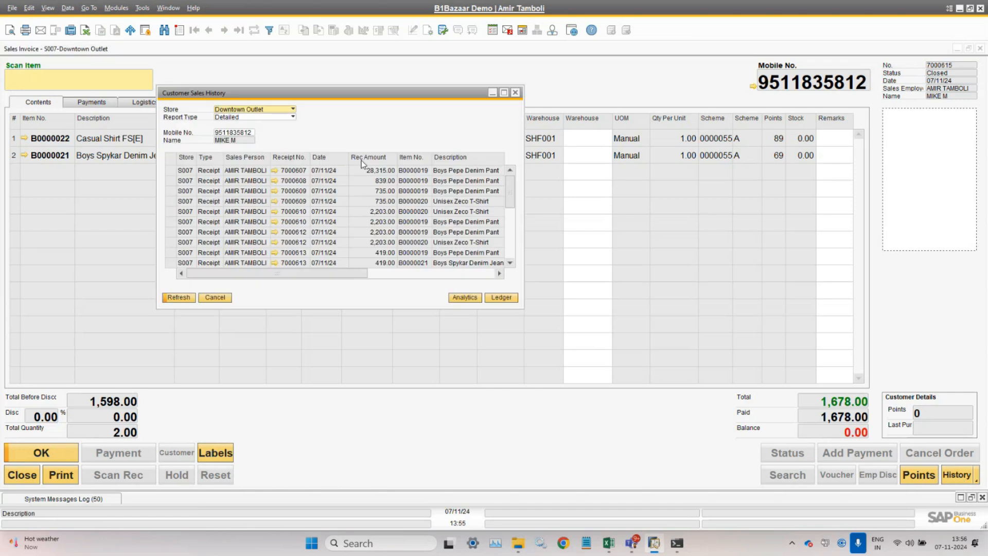
drag(523, 307, 802, 372)
scroll(791, 228, down, 3)
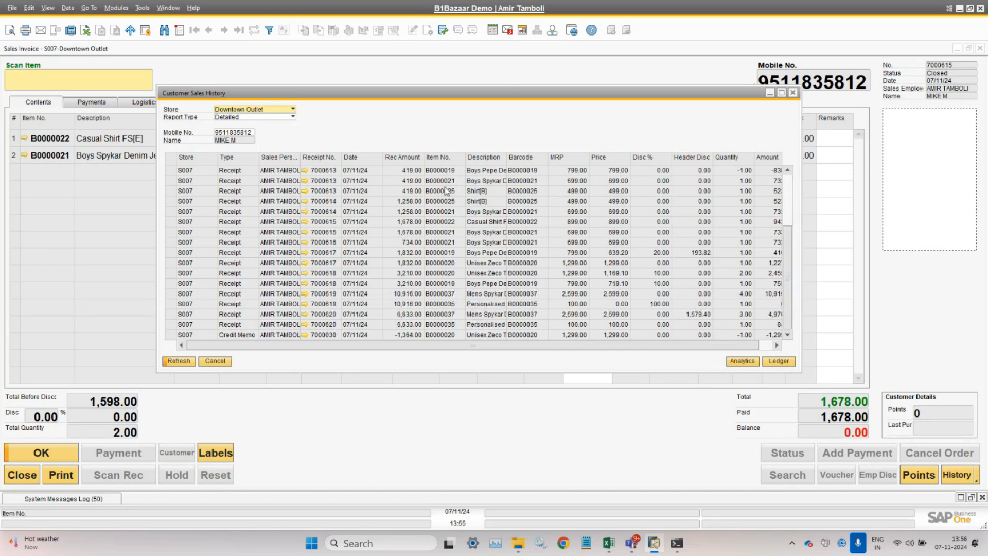
drag(437, 345, 527, 353)
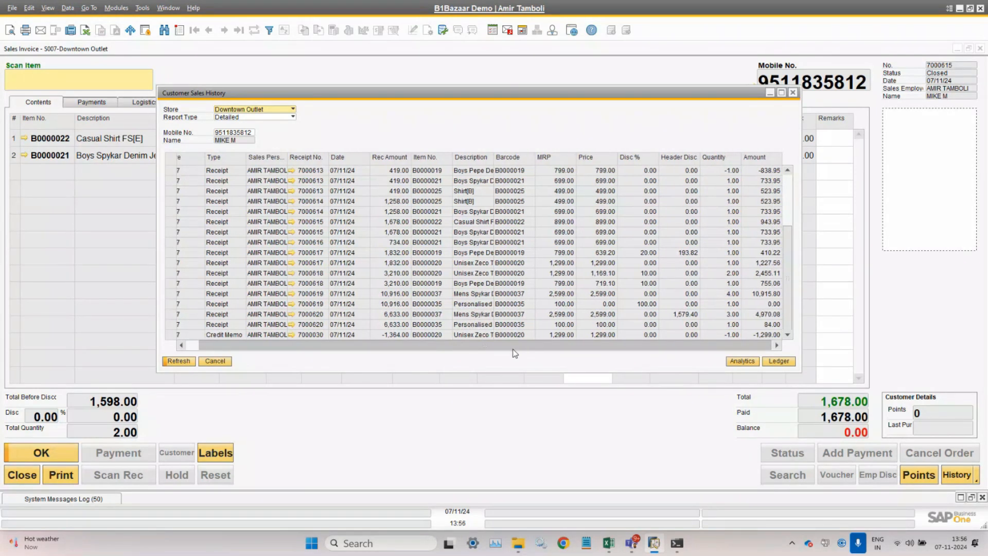
drag(455, 352, 447, 353)
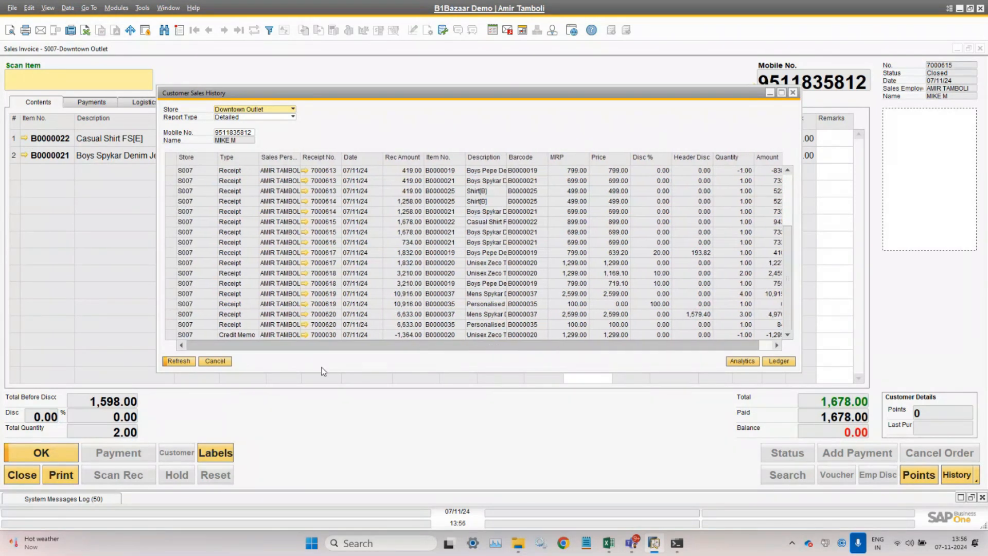
click(221, 361)
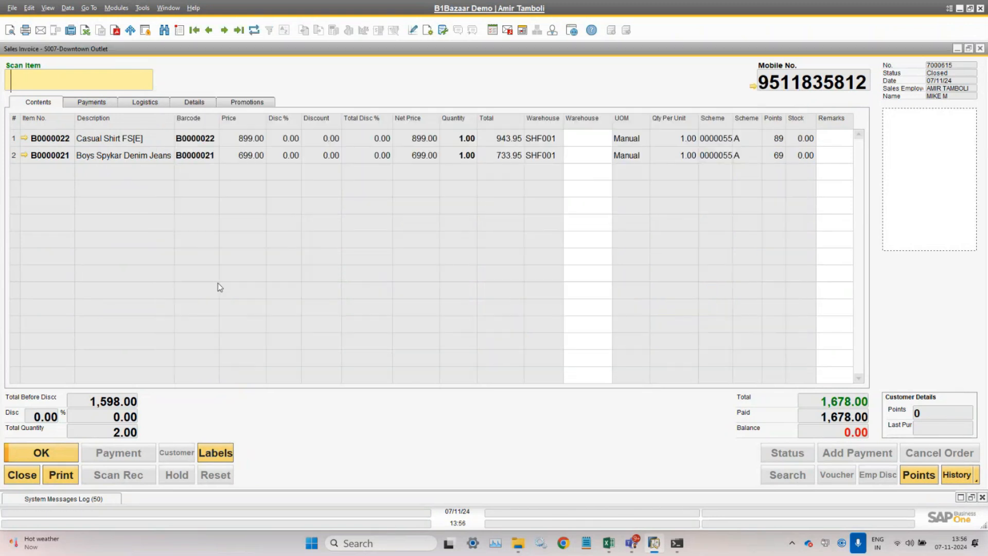
click(110, 8)
mouse_move(143, 67)
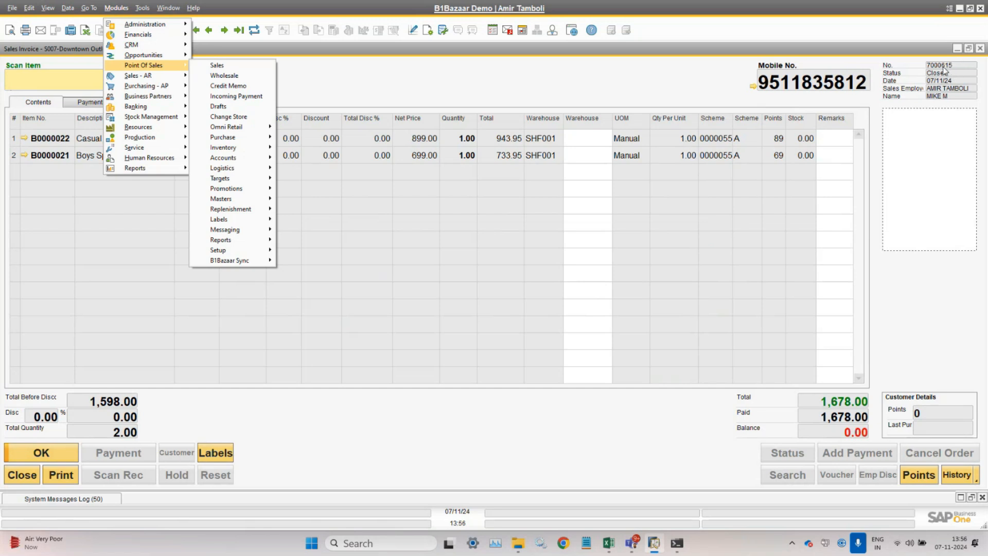
Step: Open a new POS credit memo and load the original sales receipt number via Scan Receipt
click(231, 86)
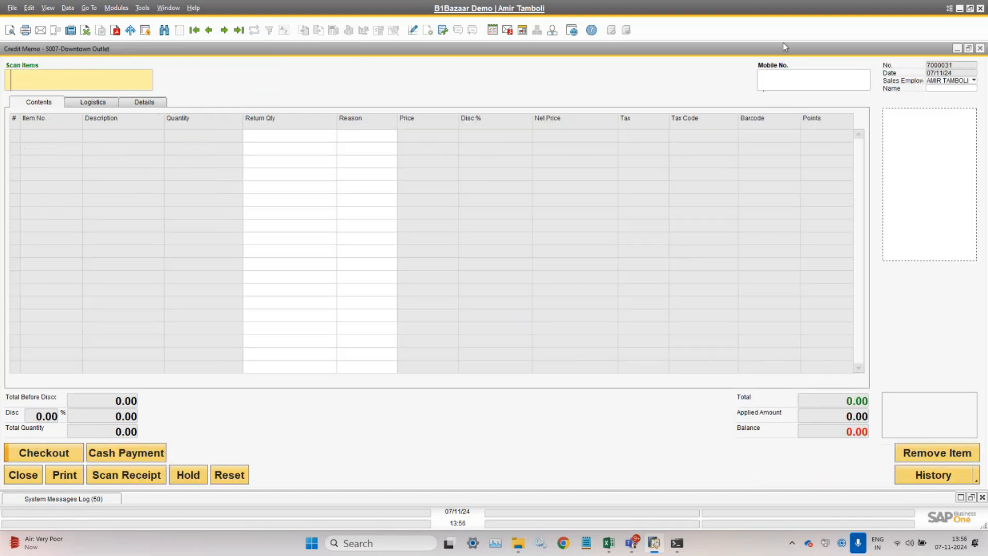
click(147, 479)
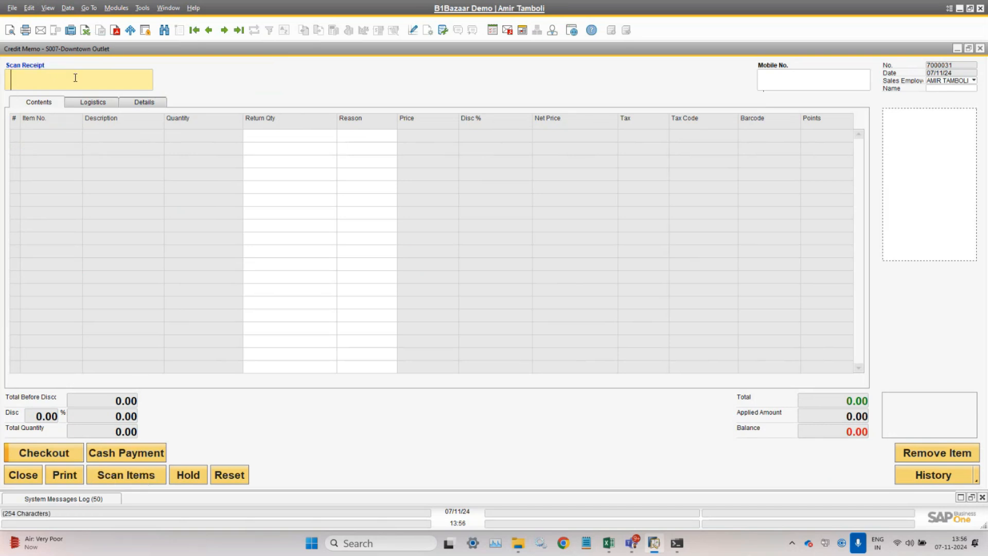
key(Caps_Lock)
text(S00)
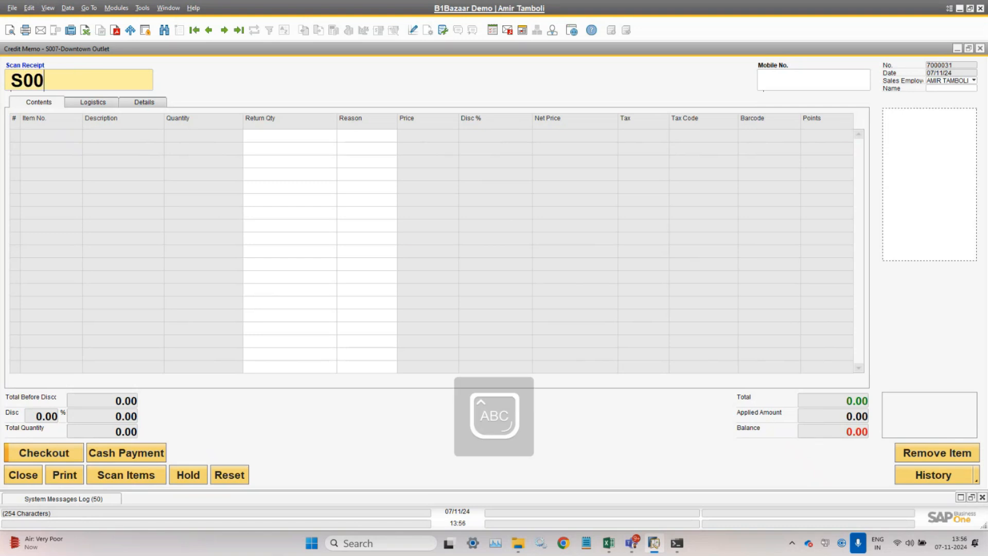
text(77000615)
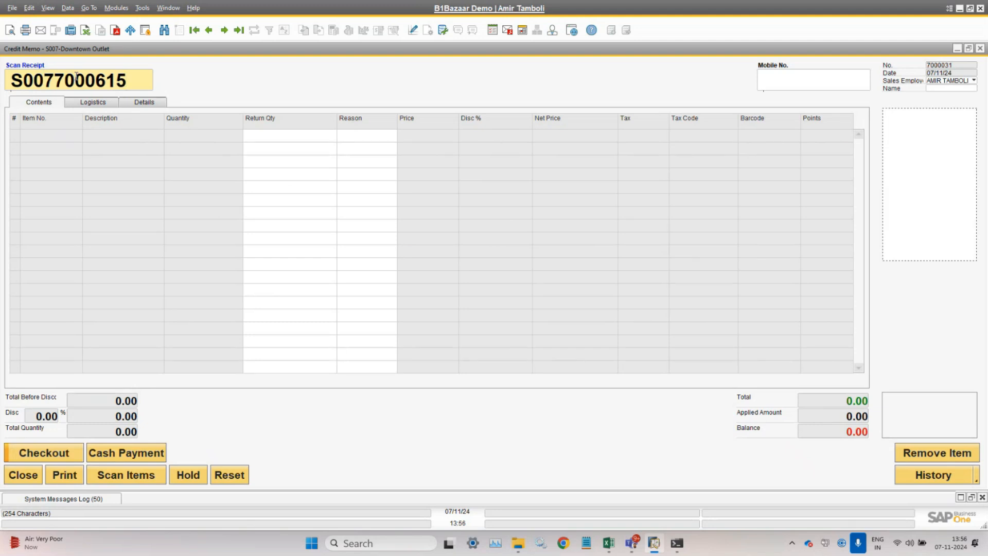
key(Return)
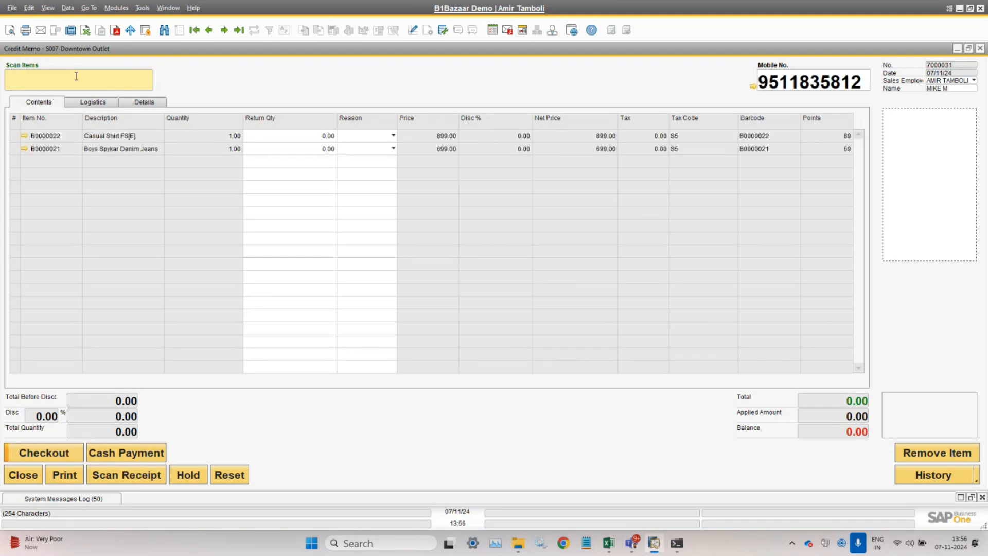
Step: Check the invoice behind the memo, restore it full screen, and copy the Casual Shirt's item code
double_click(154, 53)
drag(157, 90, 270, 183)
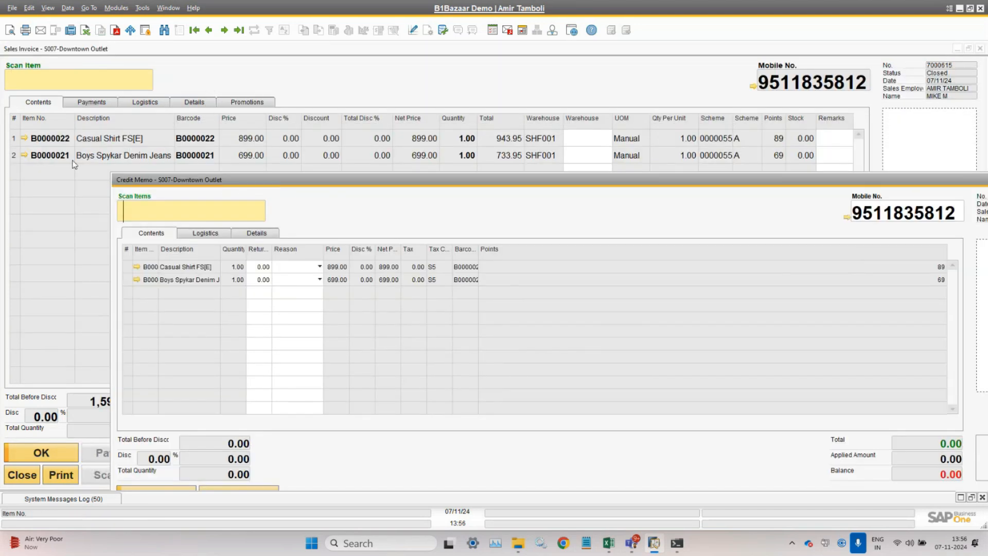
double_click(249, 181)
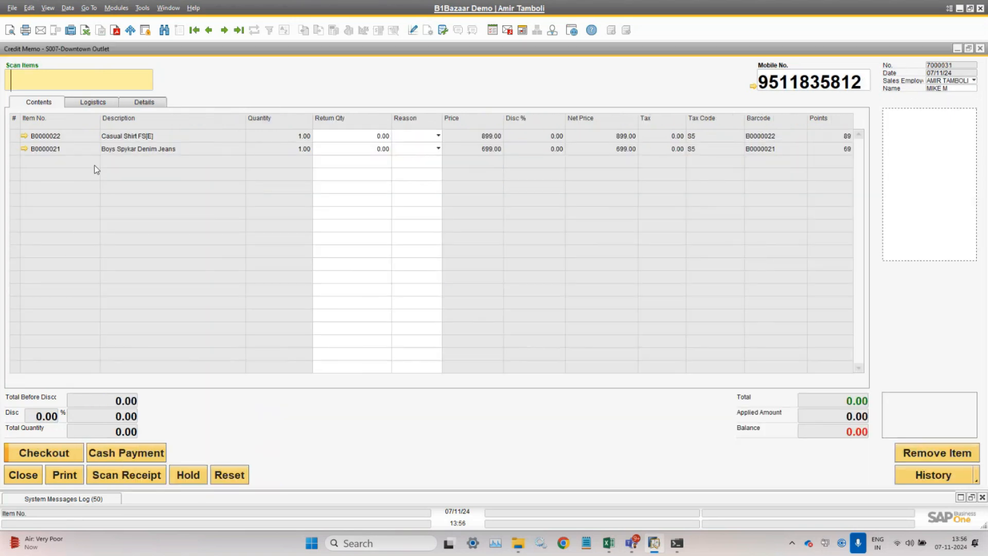
right_click(58, 140)
click(100, 149)
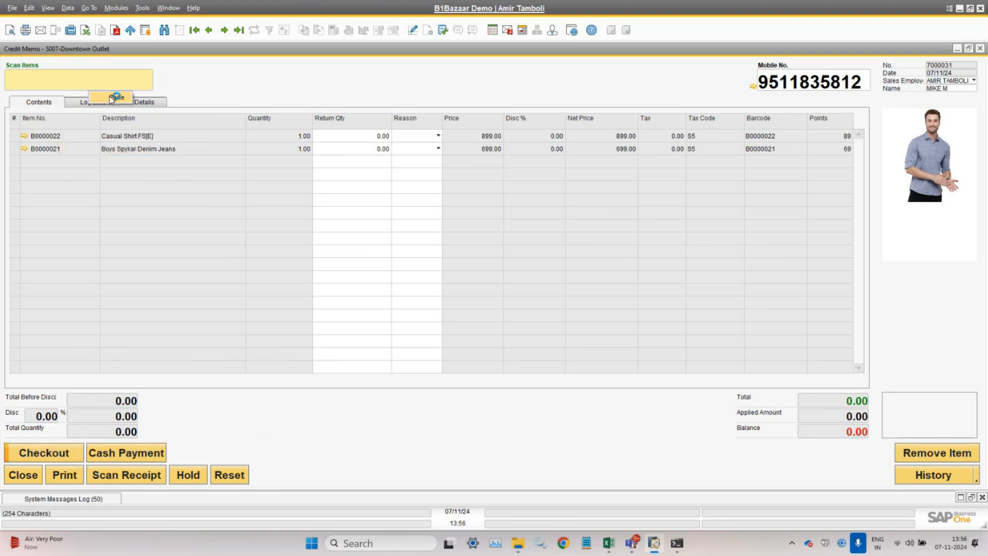
Step: Scan Casual Shirt code B0000022, set return reason 1002 Damage, and check out the credit memo
key(ctrl+v)
key(Return)
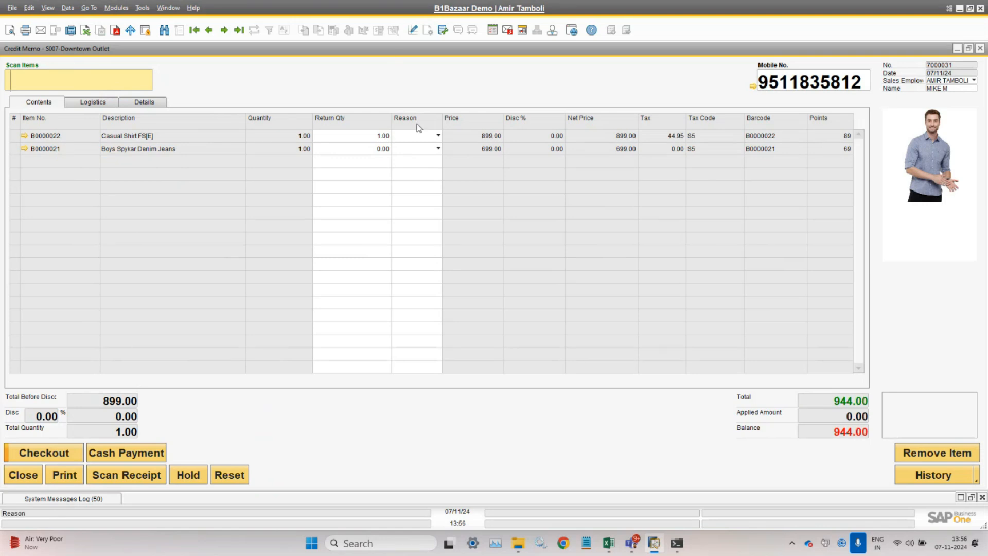
click(422, 136)
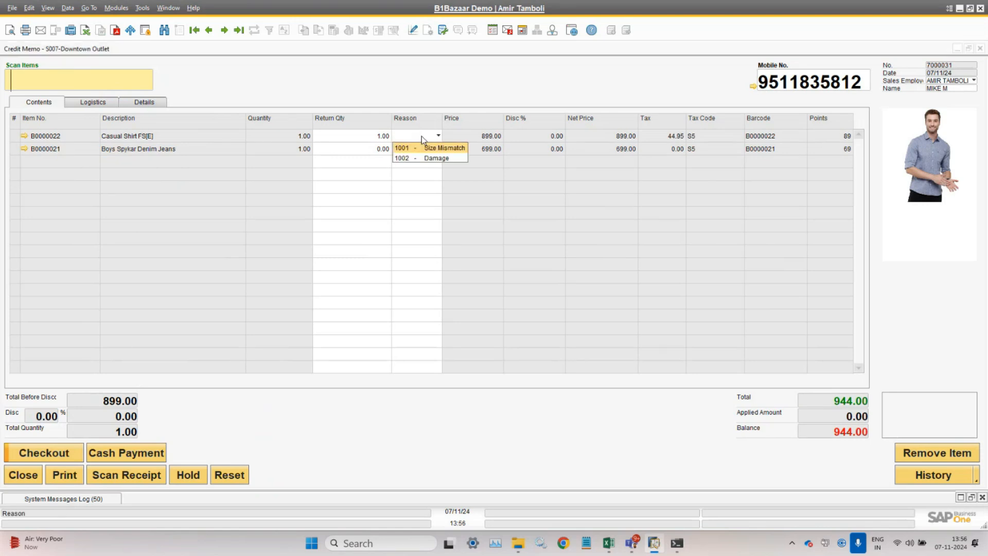
click(446, 158)
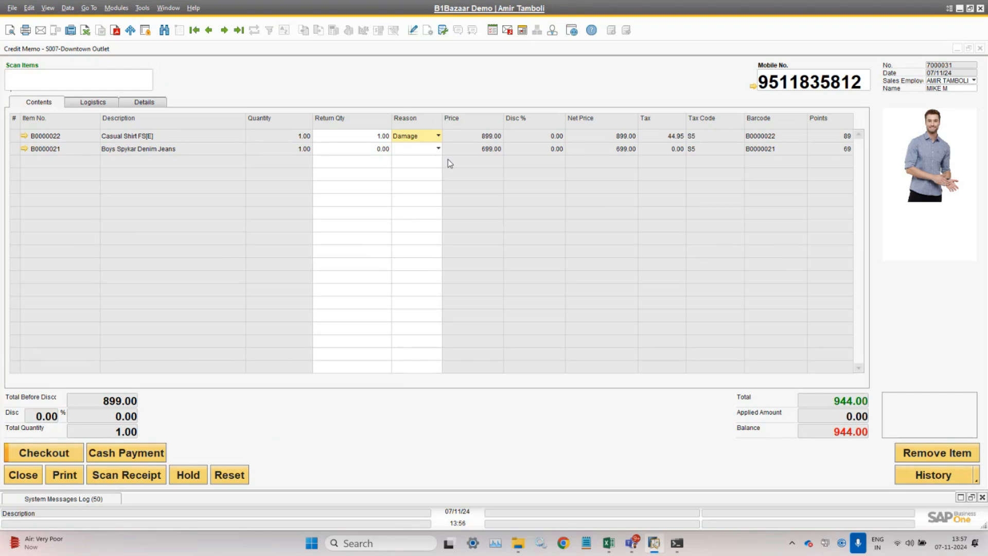
click(19, 132)
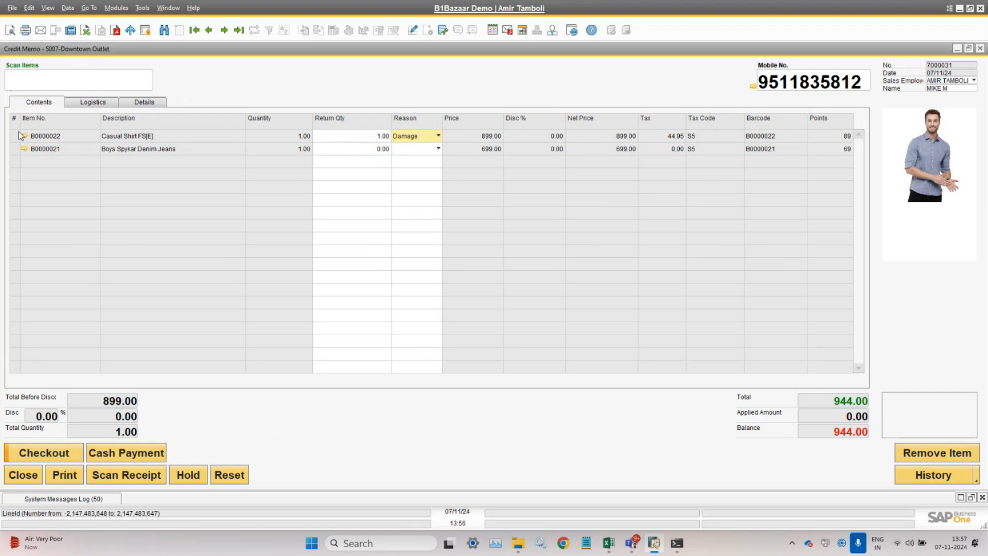
click(19, 136)
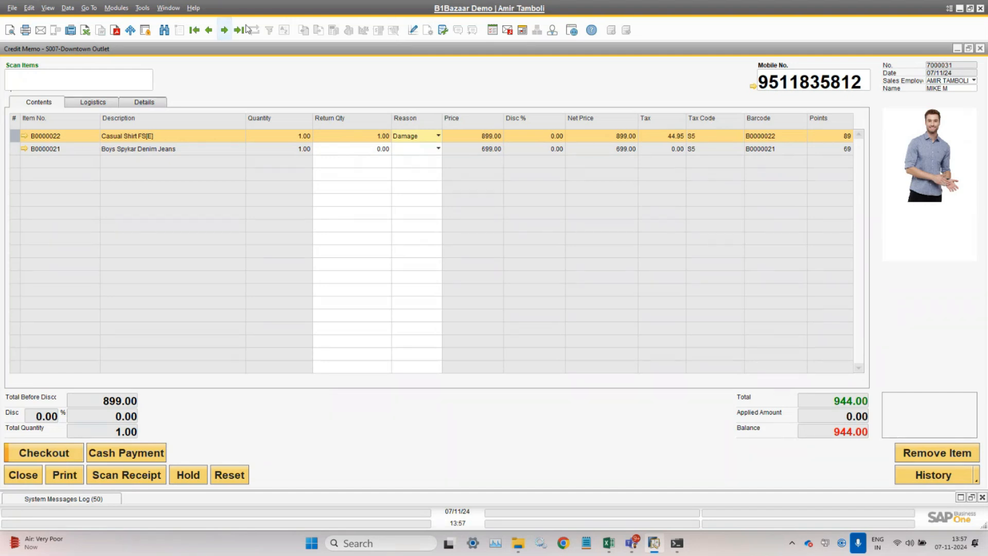
click(39, 457)
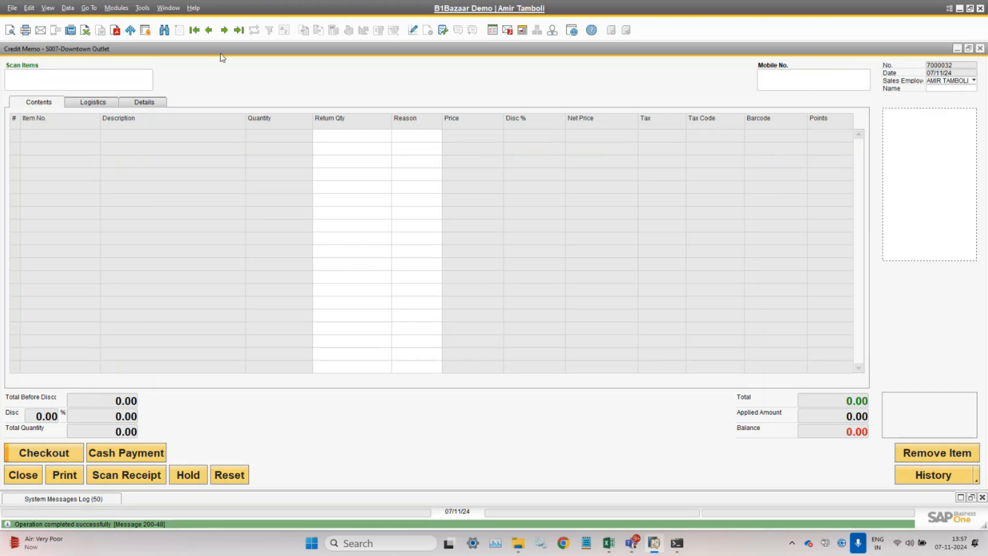
Step: Reopen the saved credit memo, review its Details and linked AR credit note, then return to Contents
click(209, 30)
click(143, 102)
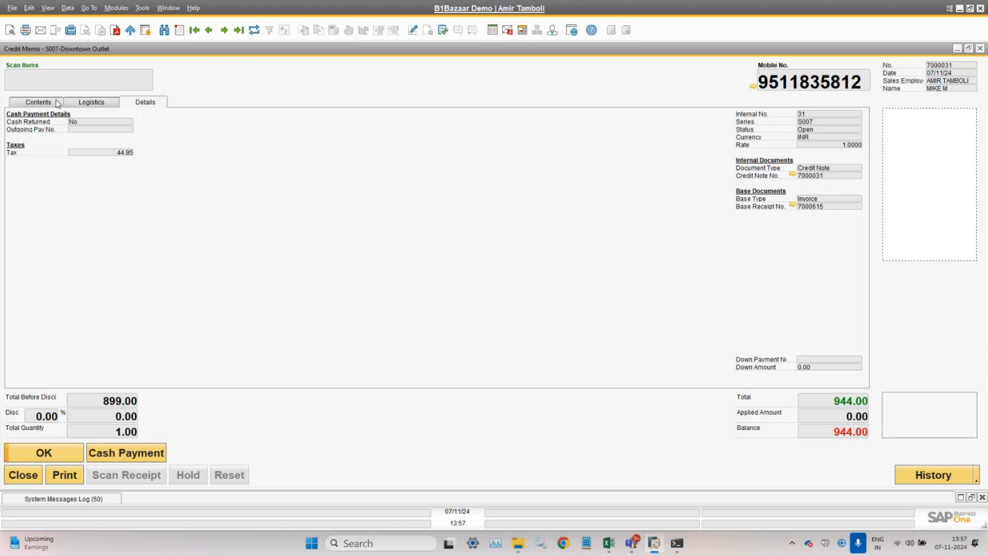
click(58, 104)
click(144, 103)
click(792, 176)
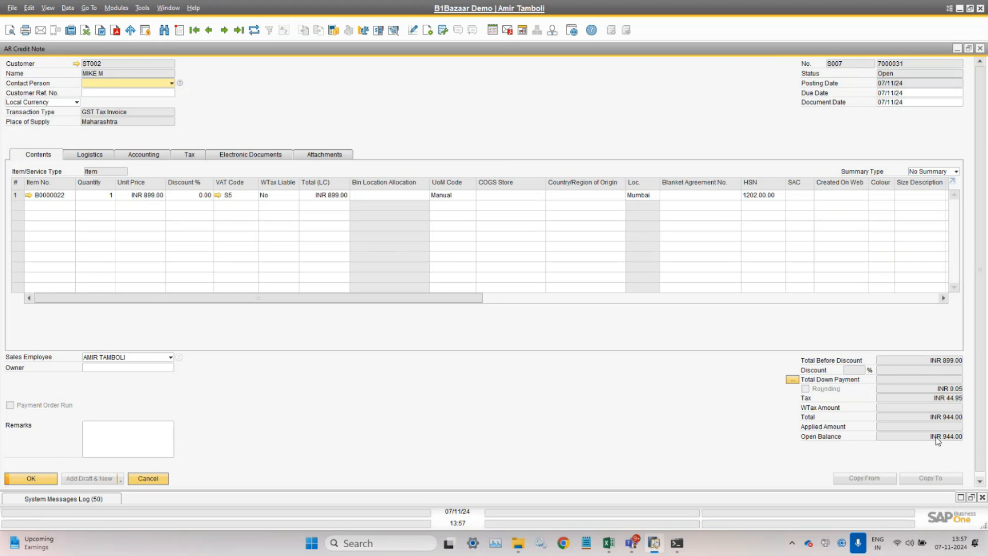
click(43, 481)
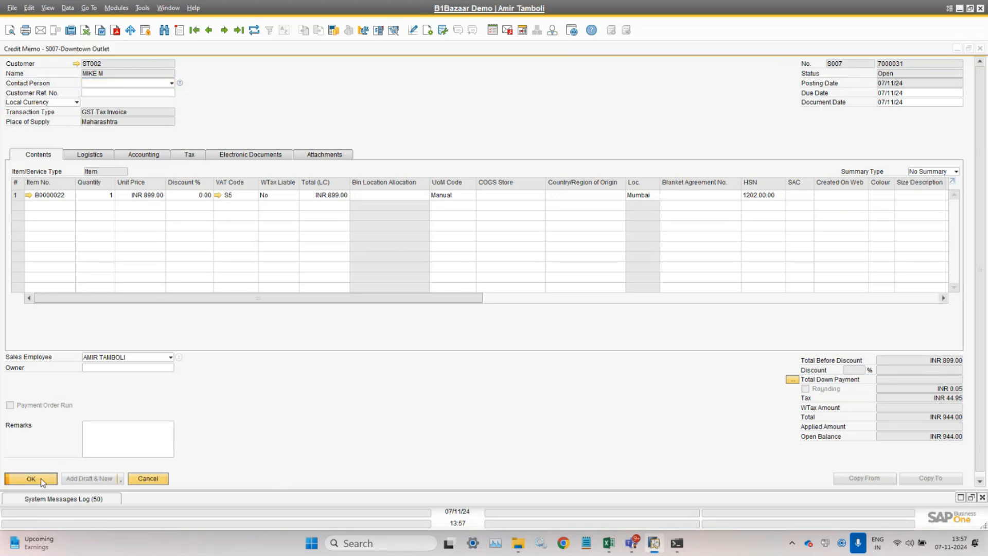
click(42, 104)
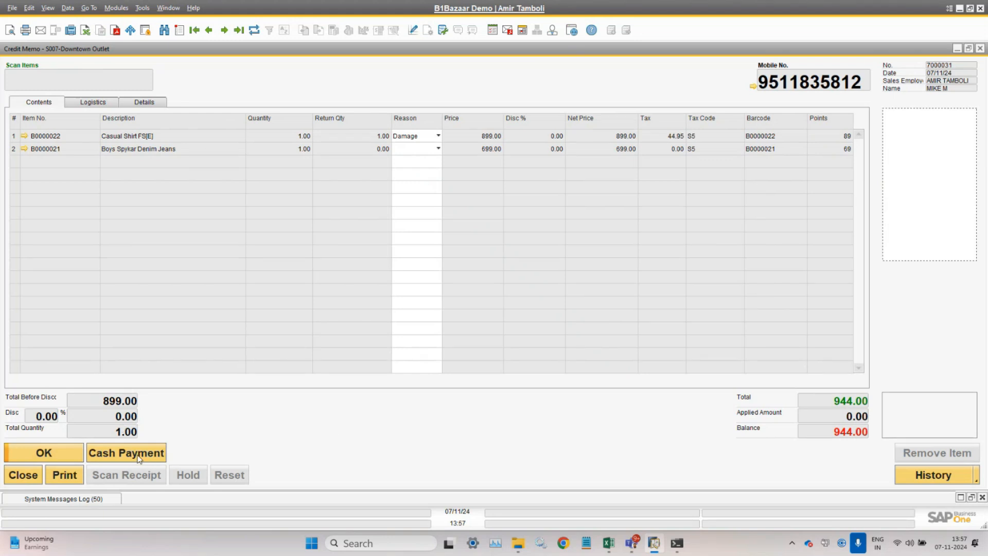
Step: Refund the 944.00 in cash using the customer's OTP code, then open the linked AR credit note
click(108, 458)
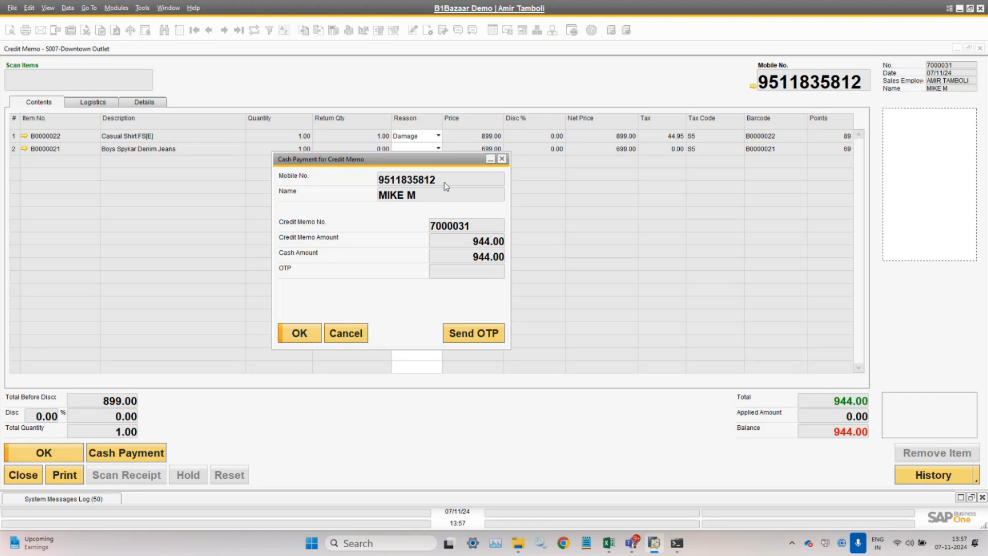
click(474, 335)
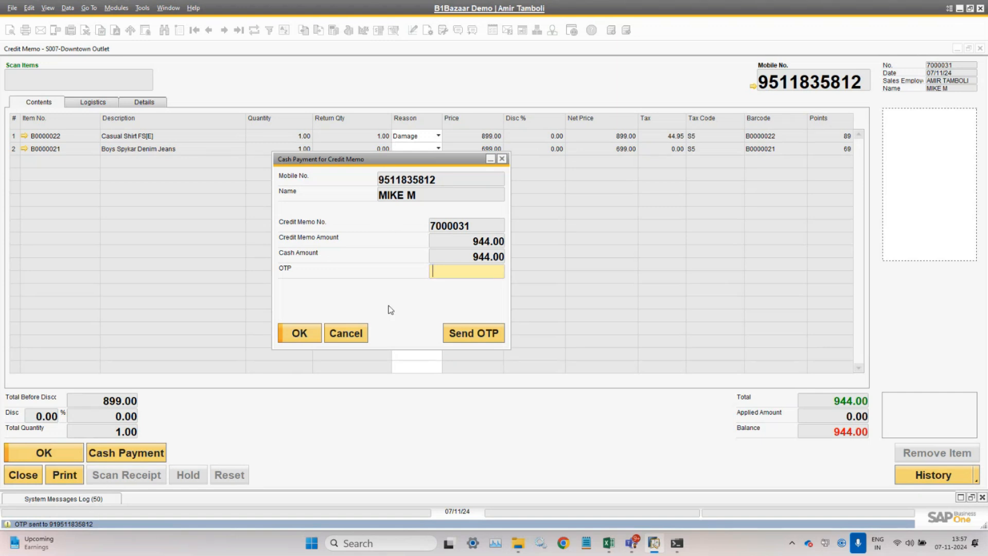
click(448, 273)
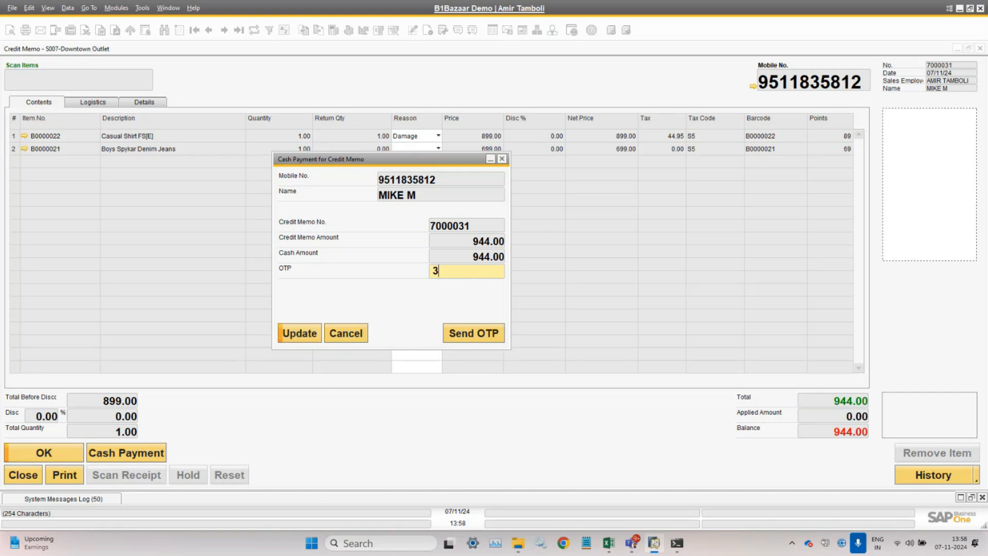
click(300, 336)
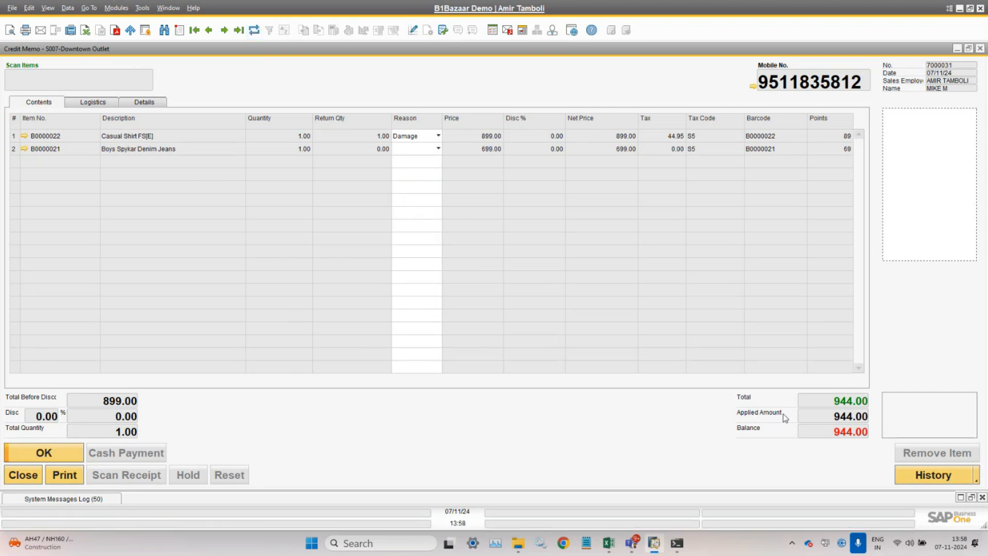
click(162, 104)
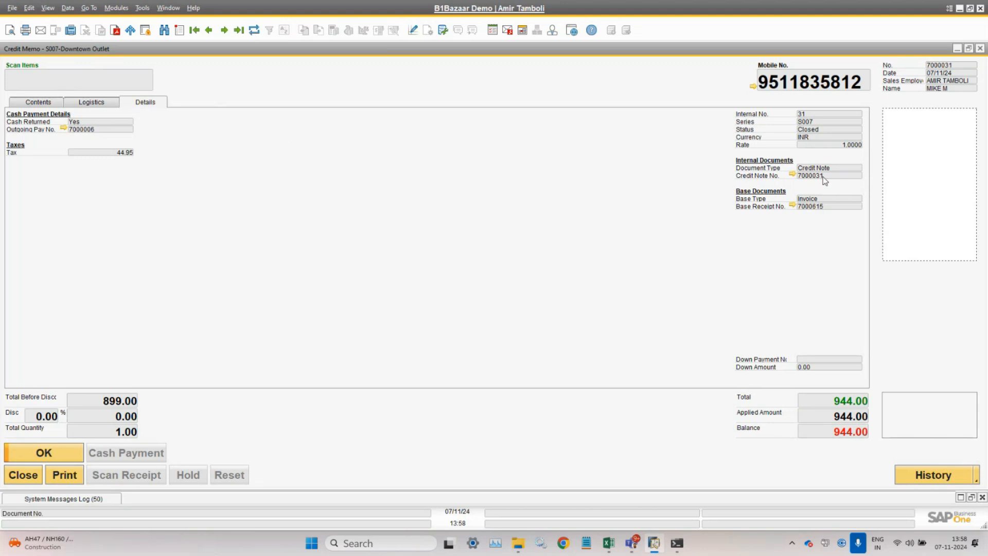
click(792, 174)
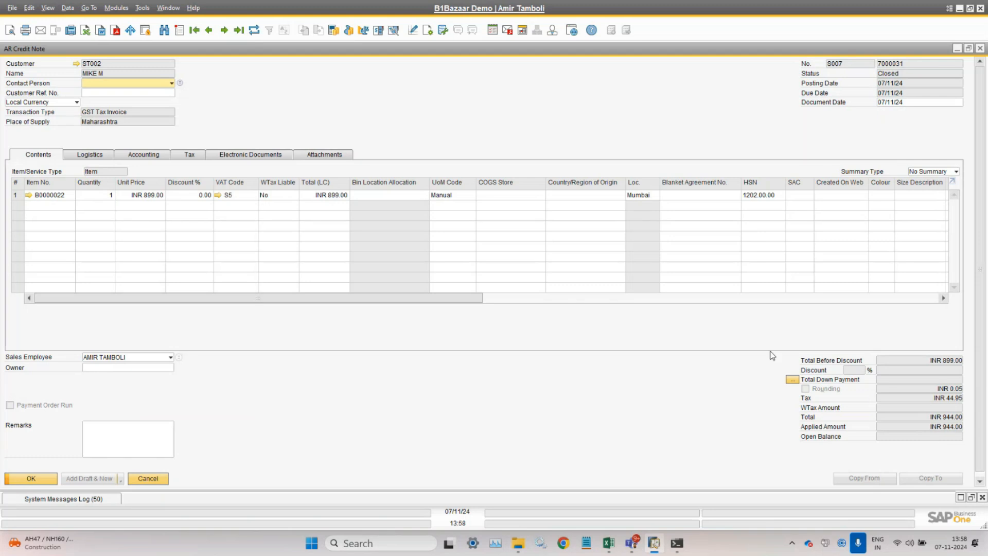
right_click(451, 122)
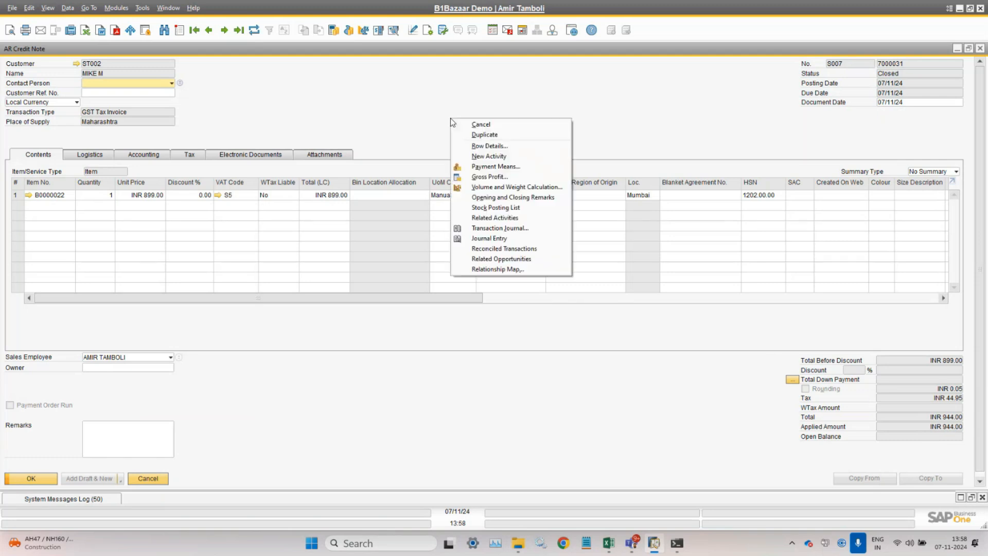
click(502, 269)
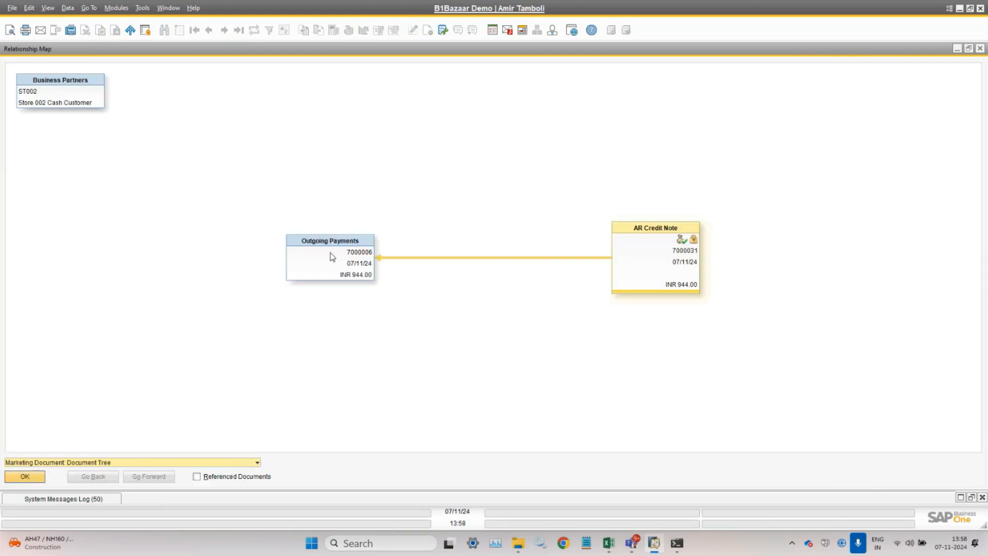
double_click(332, 257)
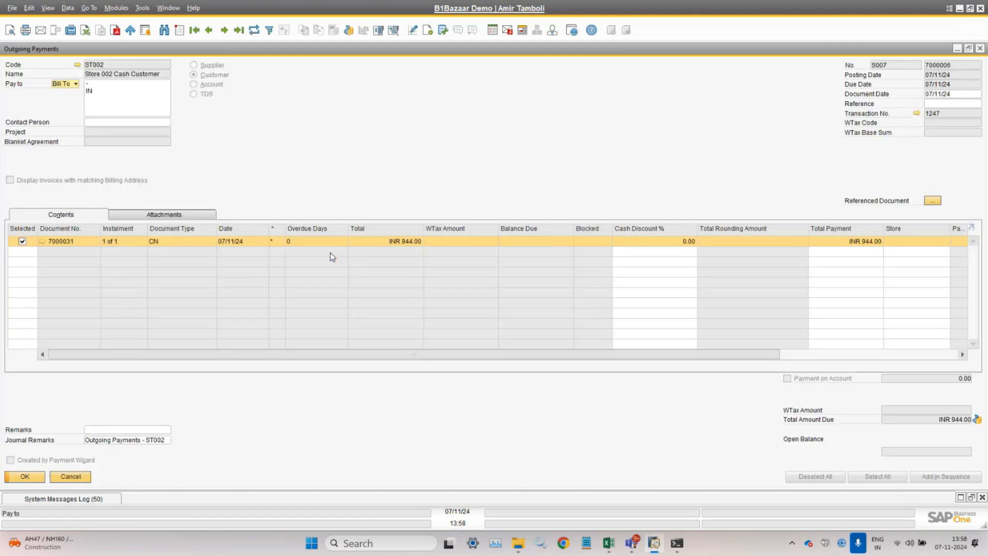
click(393, 30)
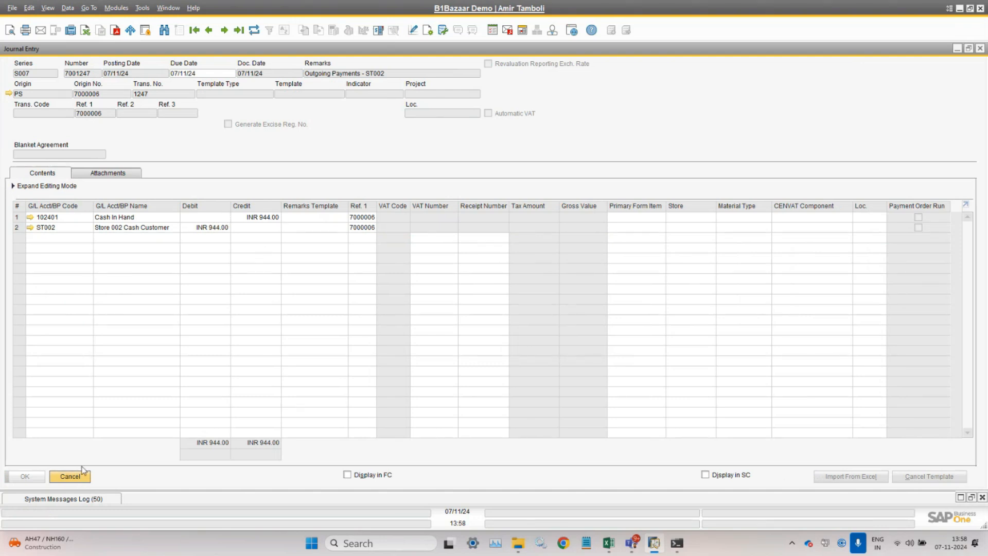
click(71, 476)
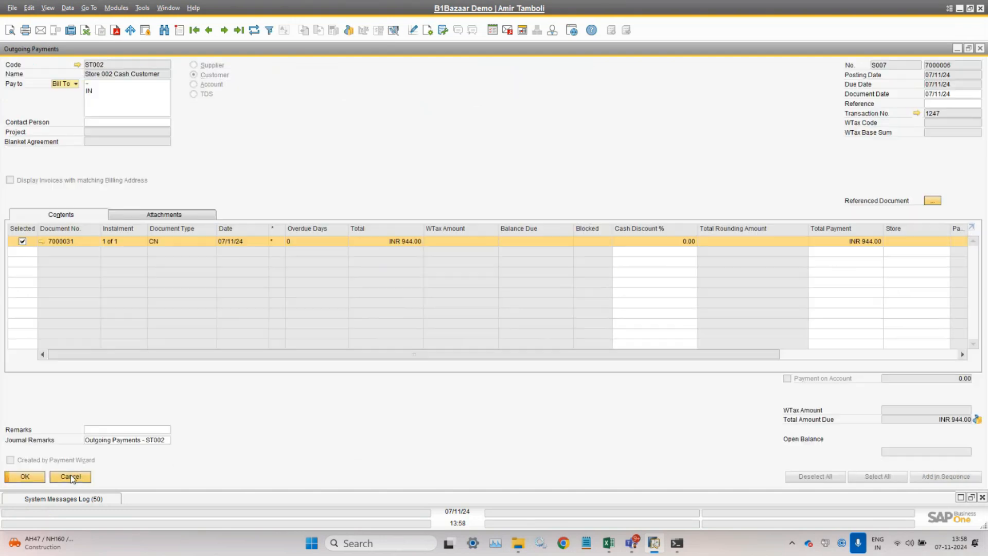
click(71, 477)
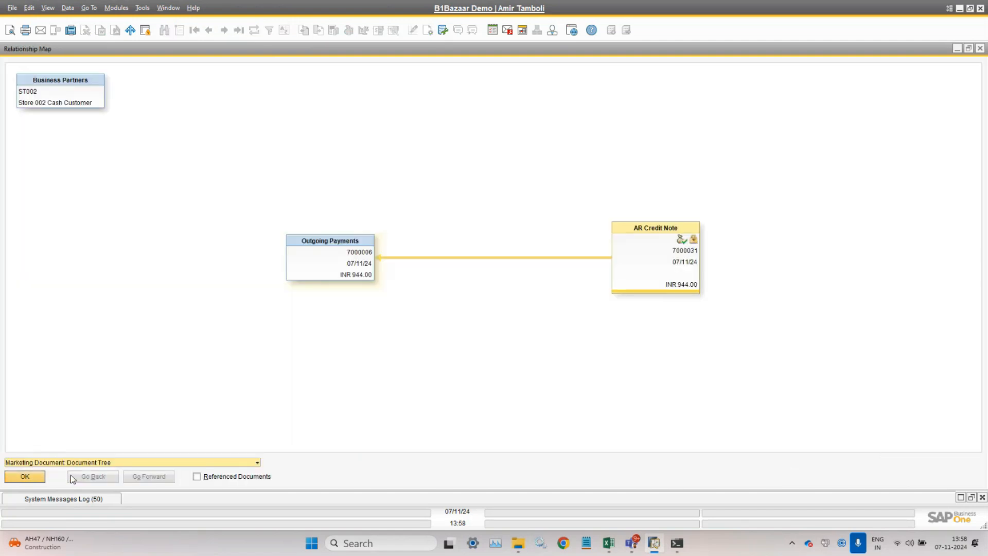
click(24, 477)
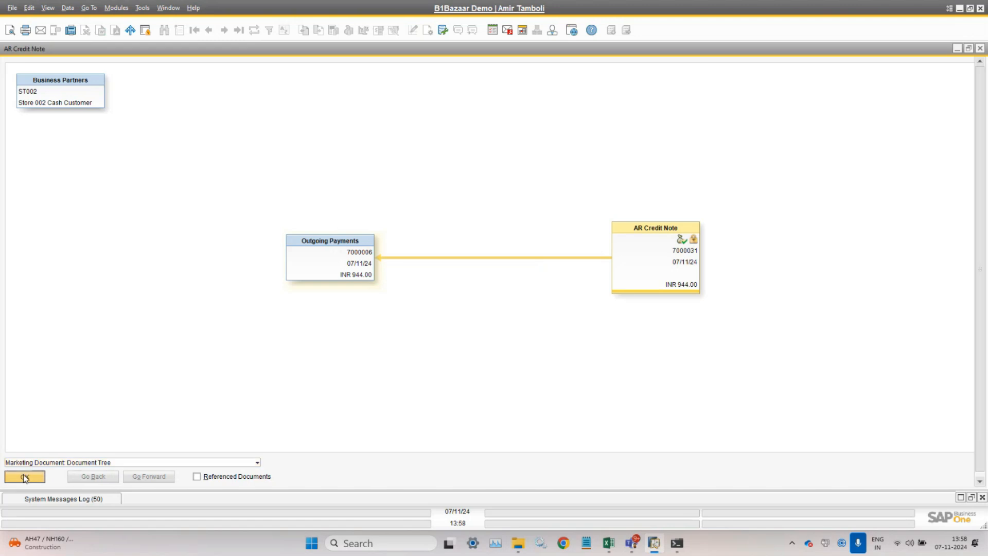
click(35, 479)
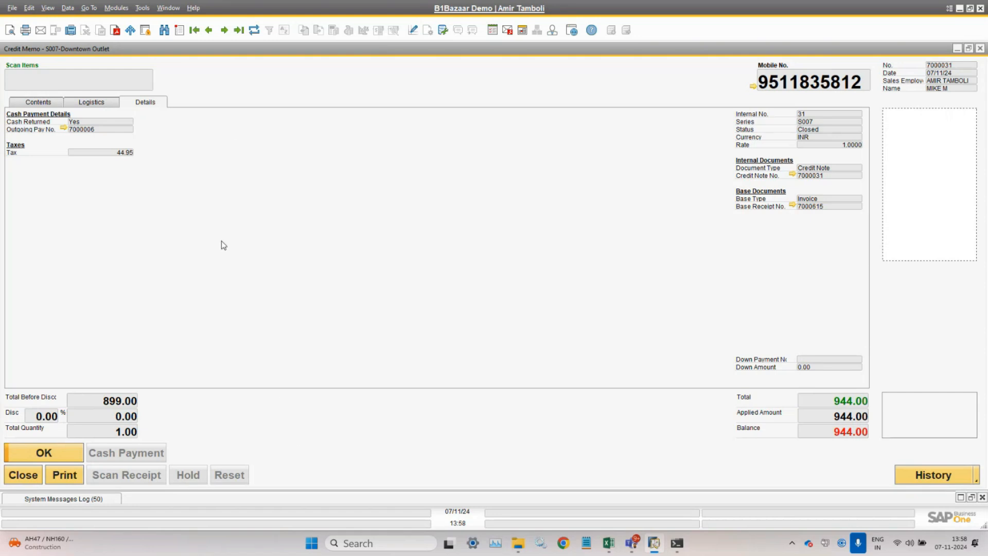
Step: Close the credit memo and page back to the earlier closed invoice containing Shirt[B]
click(22, 474)
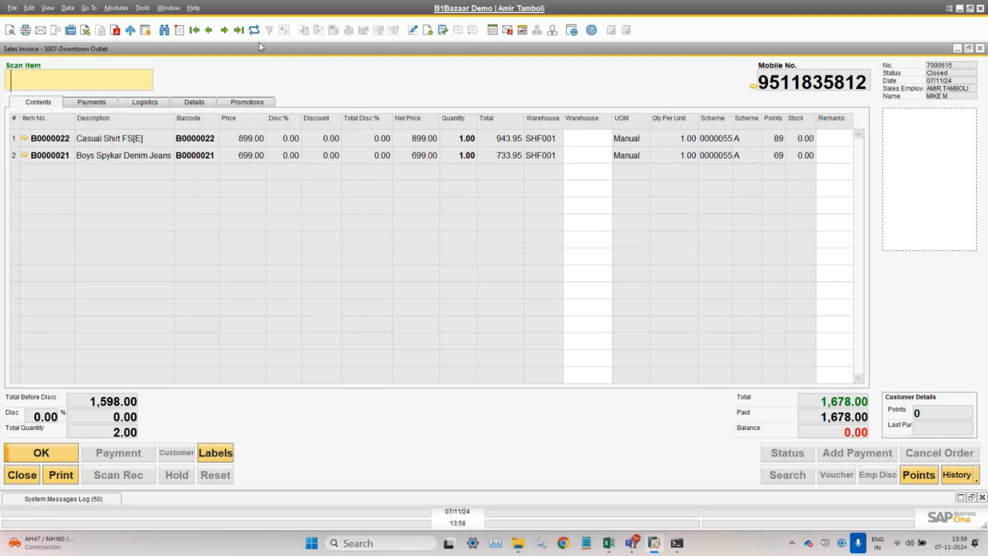
key(Page_Up)
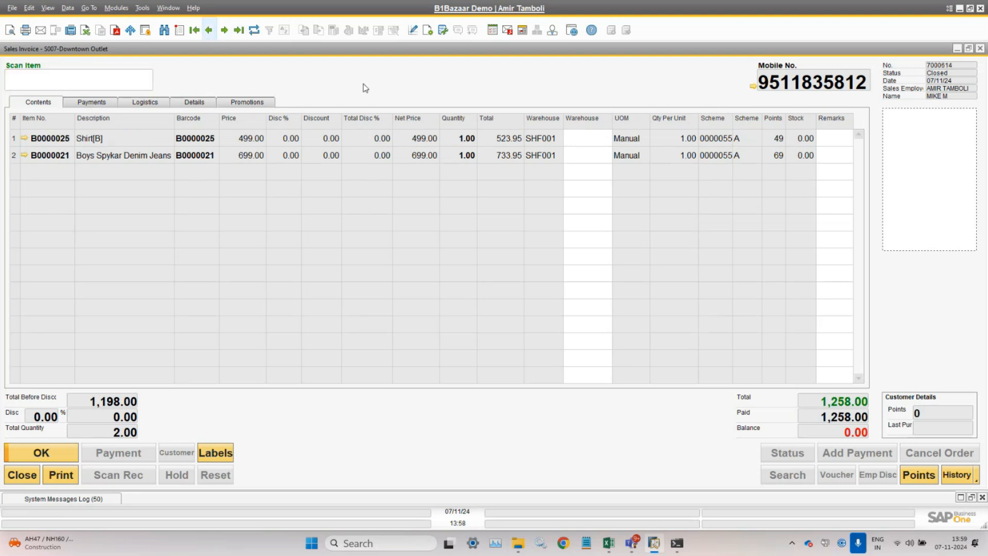
right_click(966, 68)
click(960, 76)
Step: Open a new blank POS credit memo for the Downtown Outlet from the Modules menu
click(117, 9)
mouse_move(136, 65)
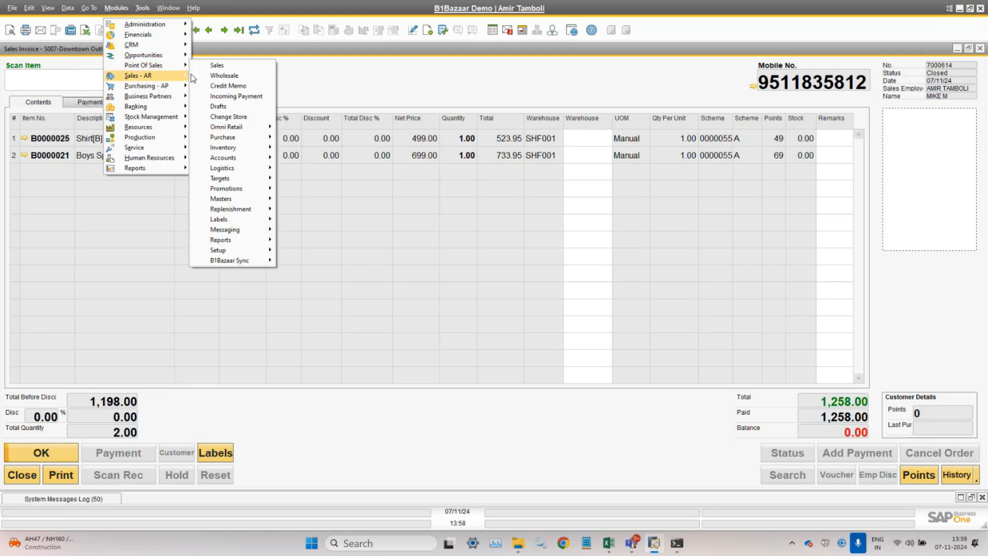
click(229, 88)
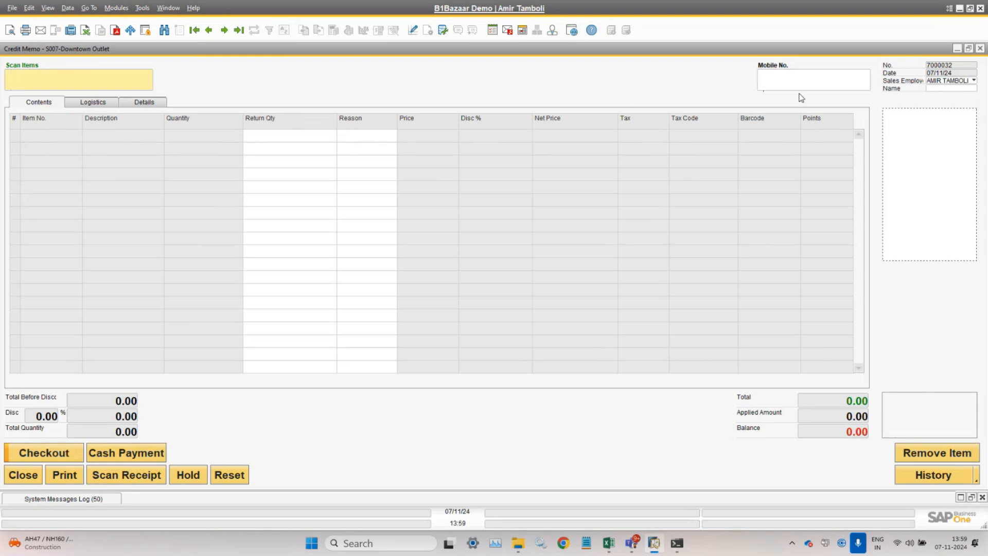
Step: Load the original Shirt[B] sales receipt into the credit memo and copy the shirt's item code
click(144, 480)
text(S)
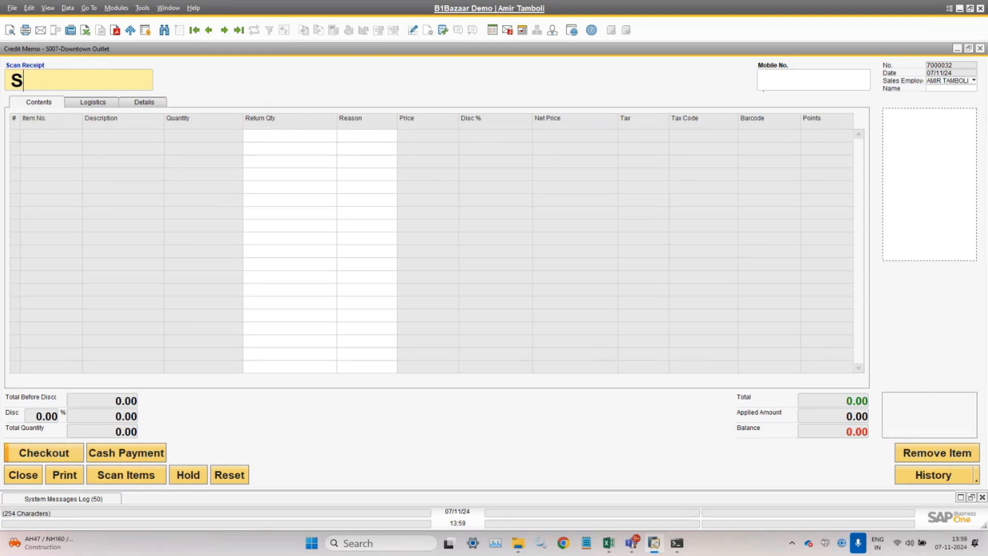
text(0077000614)
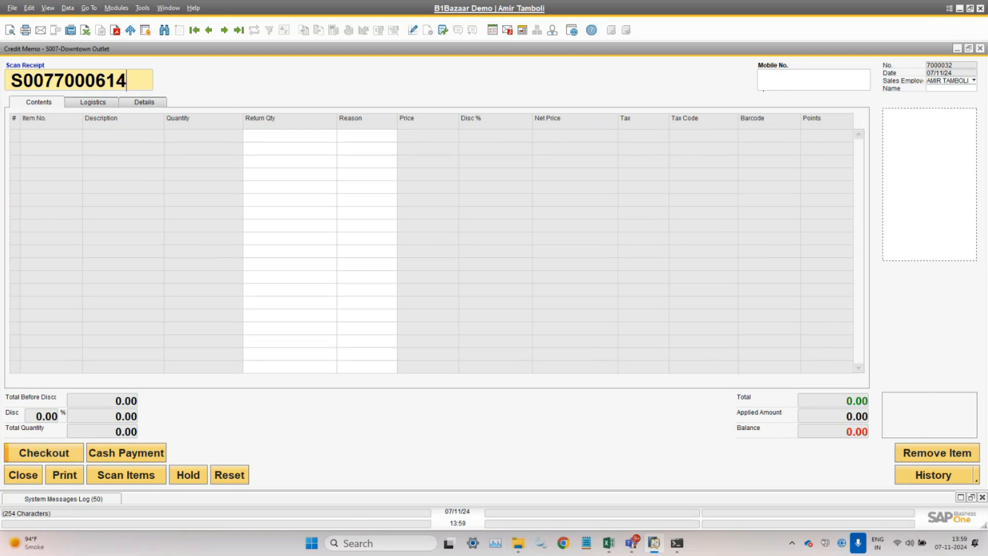
key(Return)
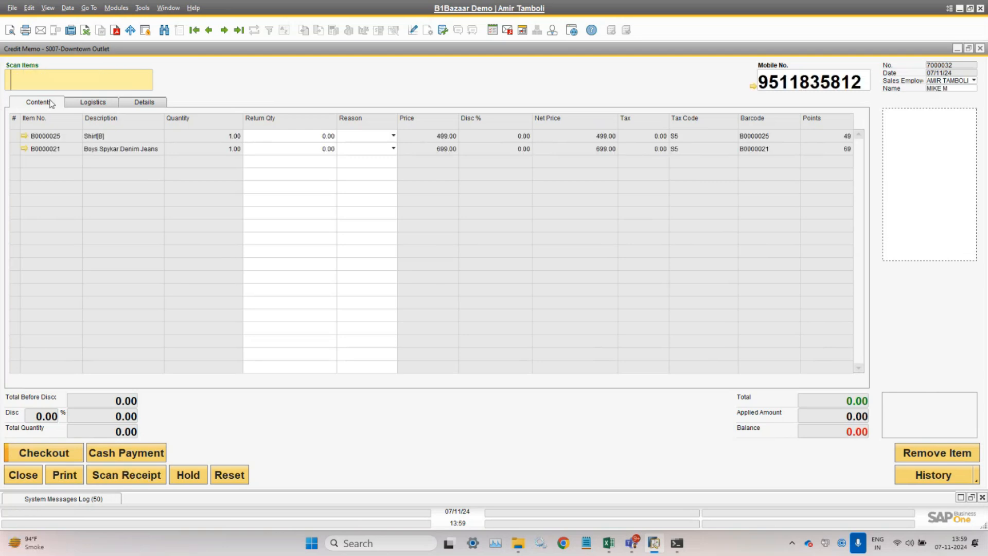
right_click(52, 140)
click(78, 148)
Step: Scan Shirt[B] code B0000025 to return one, check out for 524.00, review, and minimize the memo
right_click(92, 82)
click(113, 85)
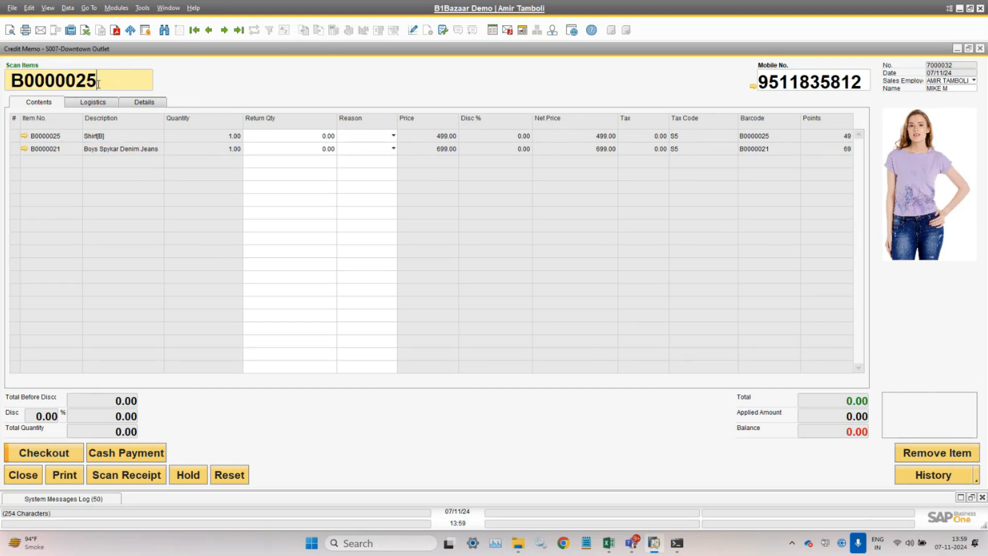
key(Return)
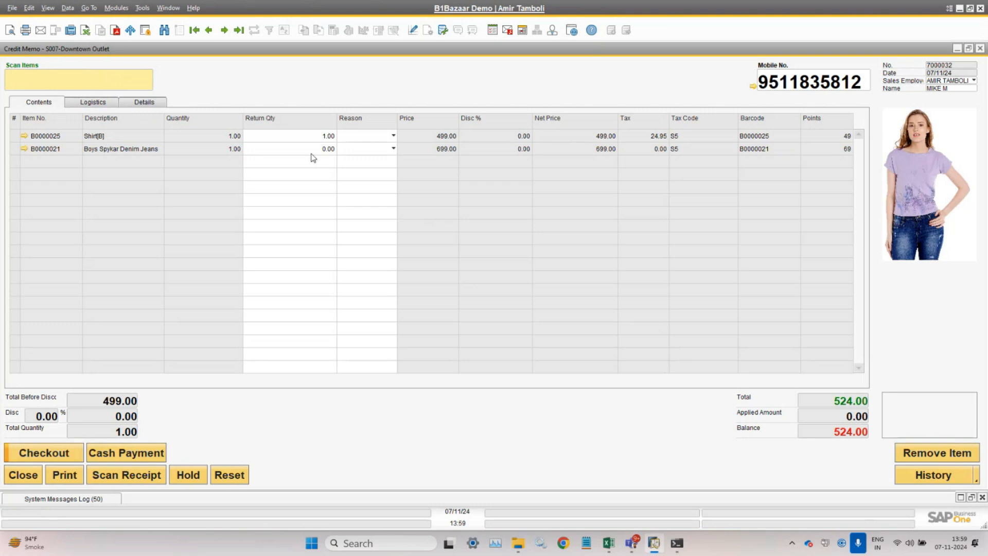
click(44, 455)
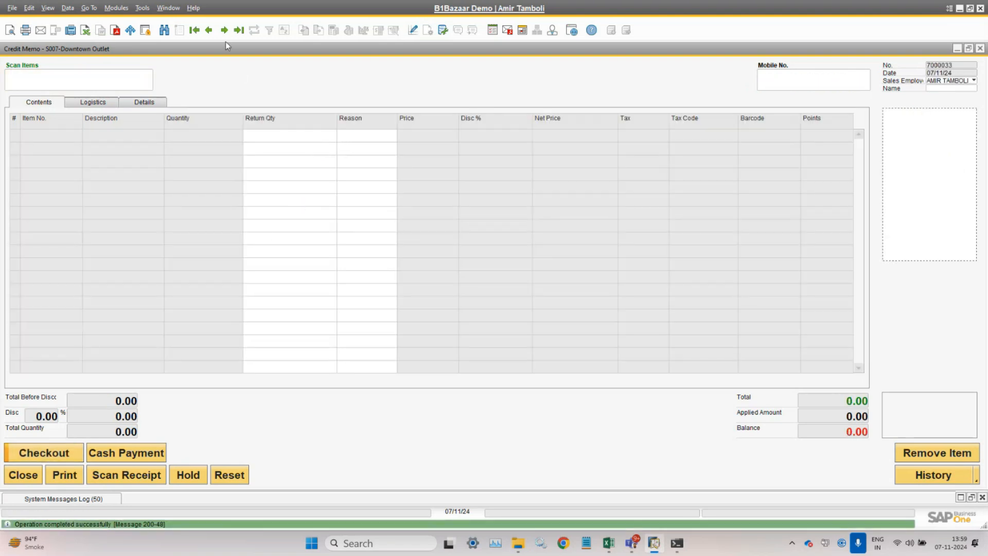
click(209, 31)
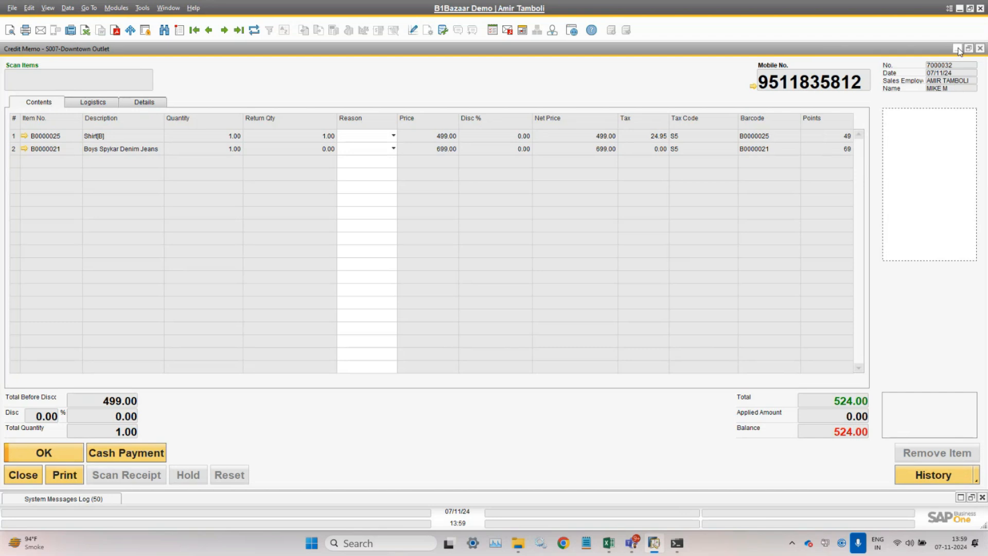
click(958, 49)
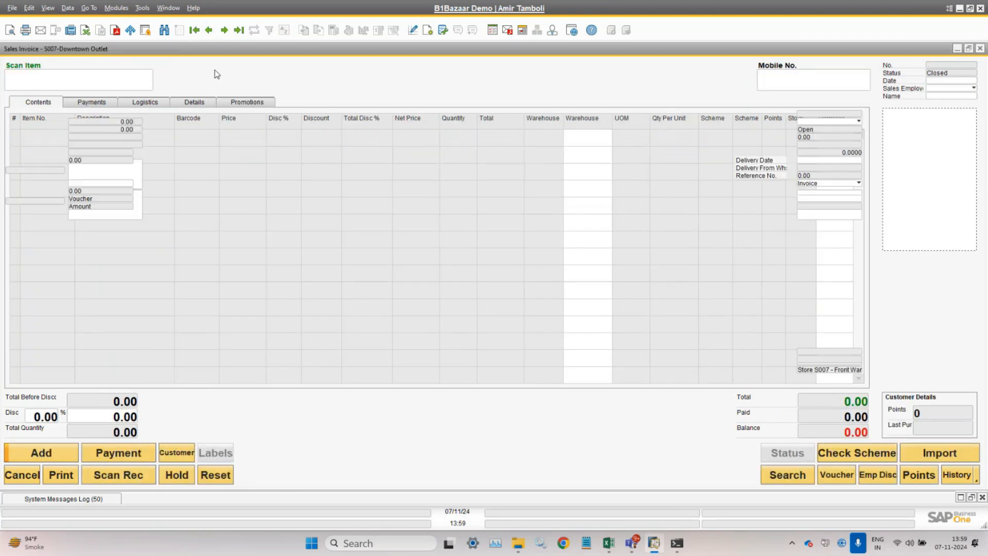
Step: Look up the returning customer by their mobile number
click(826, 86)
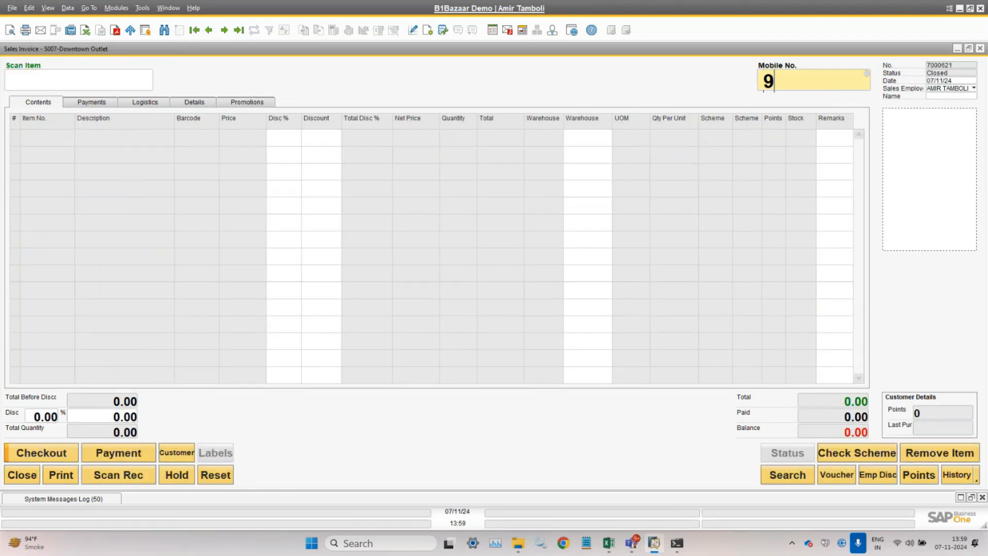
key(Return)
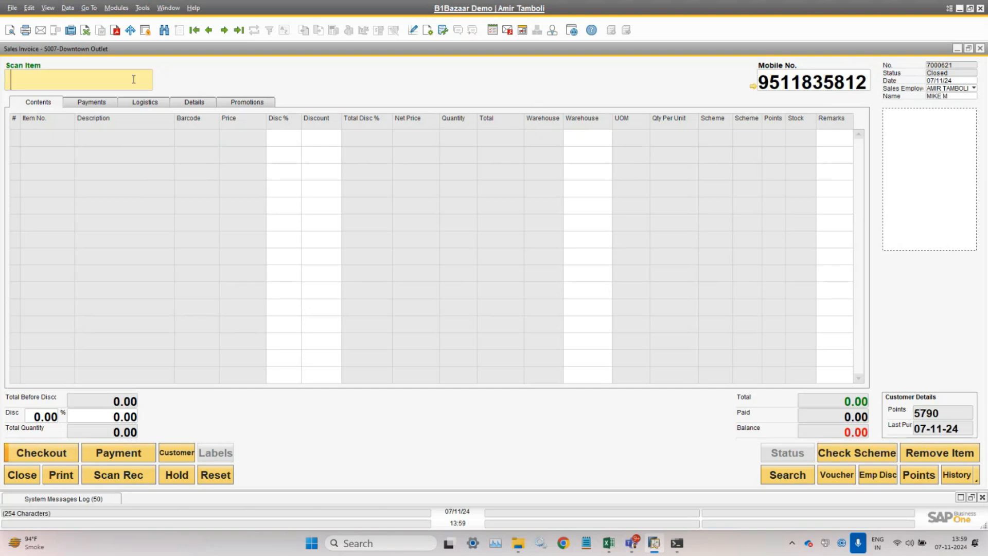
Step: Add Boys Spykar Denim Jeans and Boys Pepe Denim Pant (799.00) from Boys Apparels, totalling 1,573.00
click(784, 482)
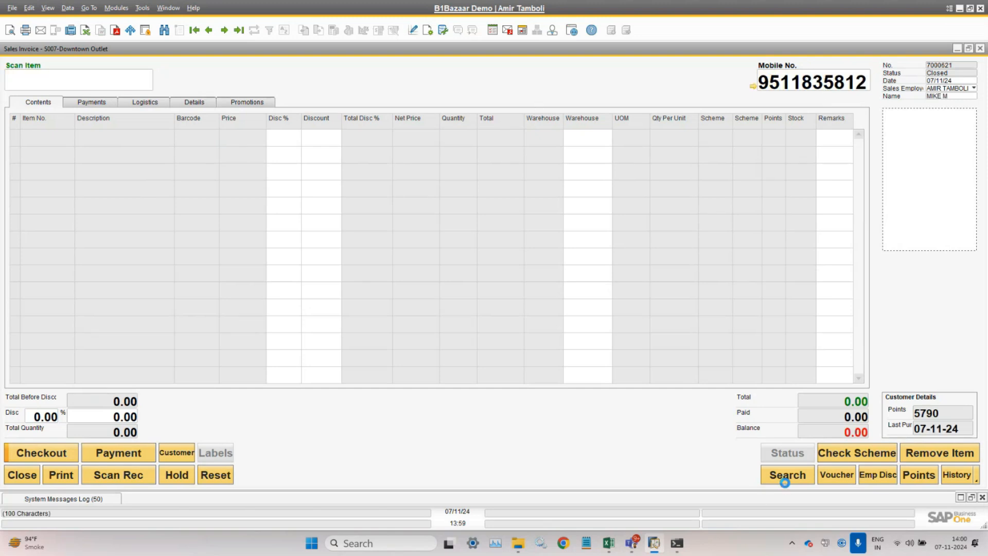
click(41, 262)
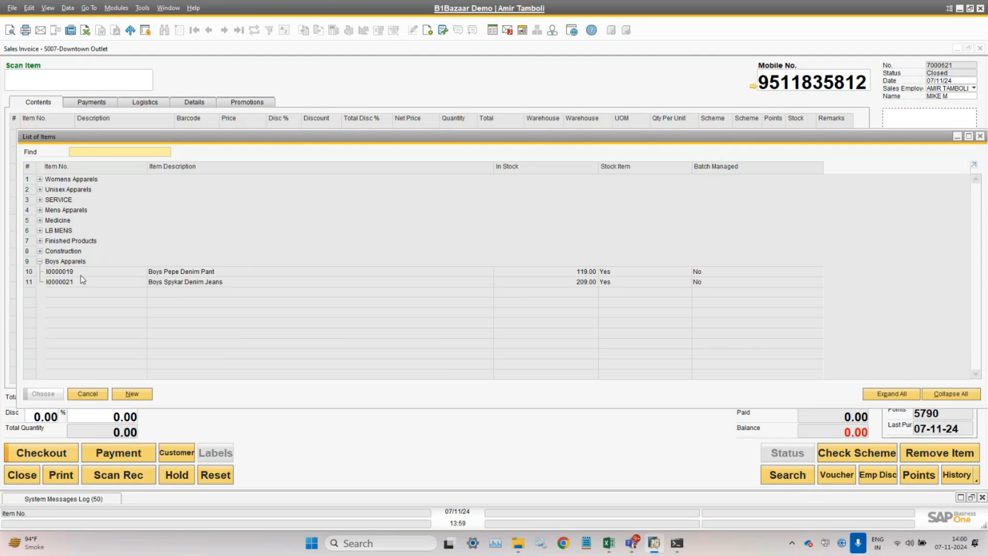
click(88, 287)
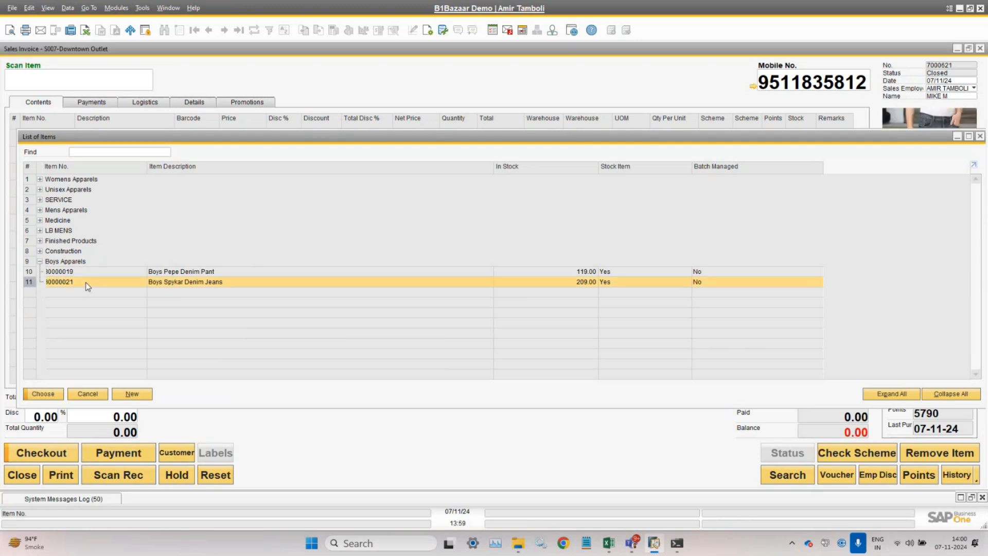
click(807, 479)
click(45, 261)
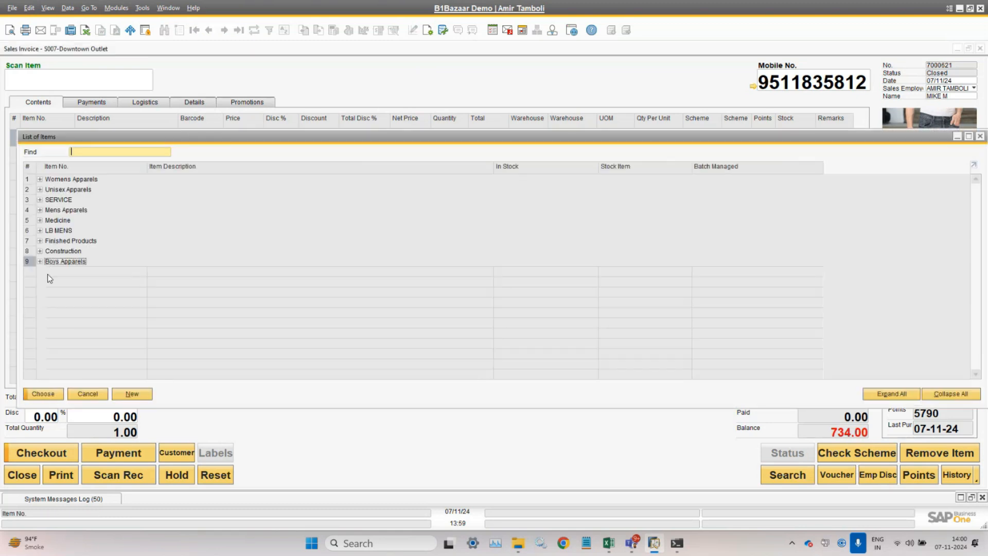
click(41, 261)
click(67, 271)
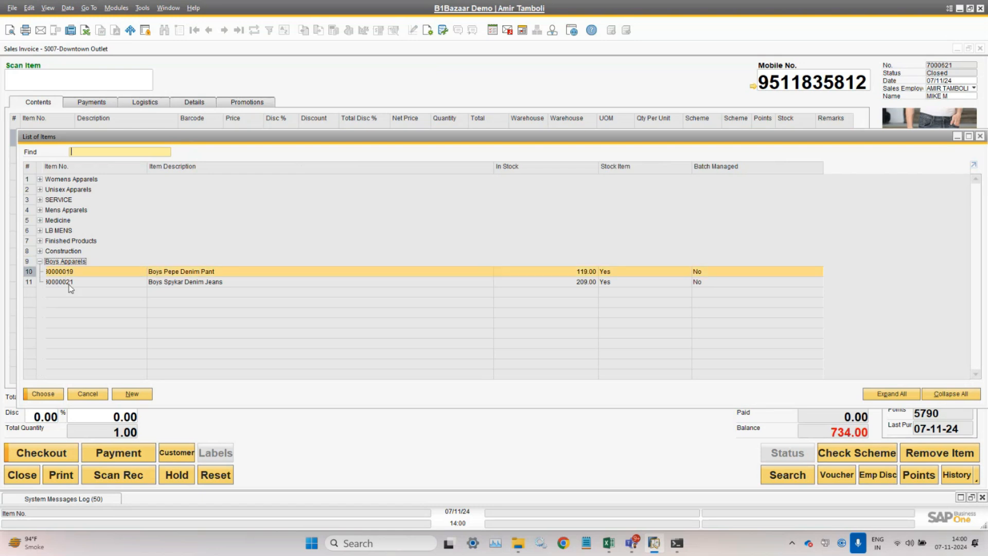
click(43, 395)
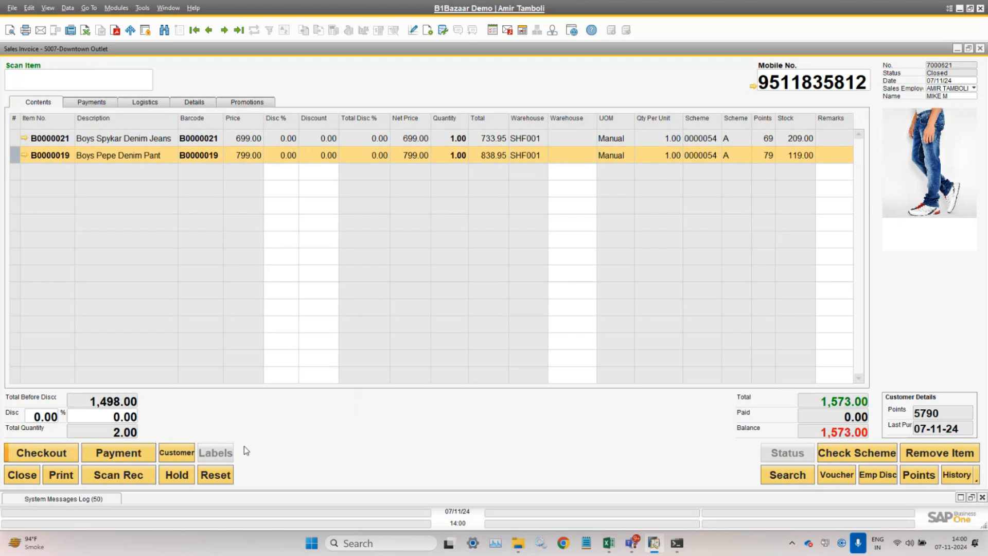
Step: Apply the shirt's 524.00 credit note, entered by its reference number, as partial payment
click(19, 457)
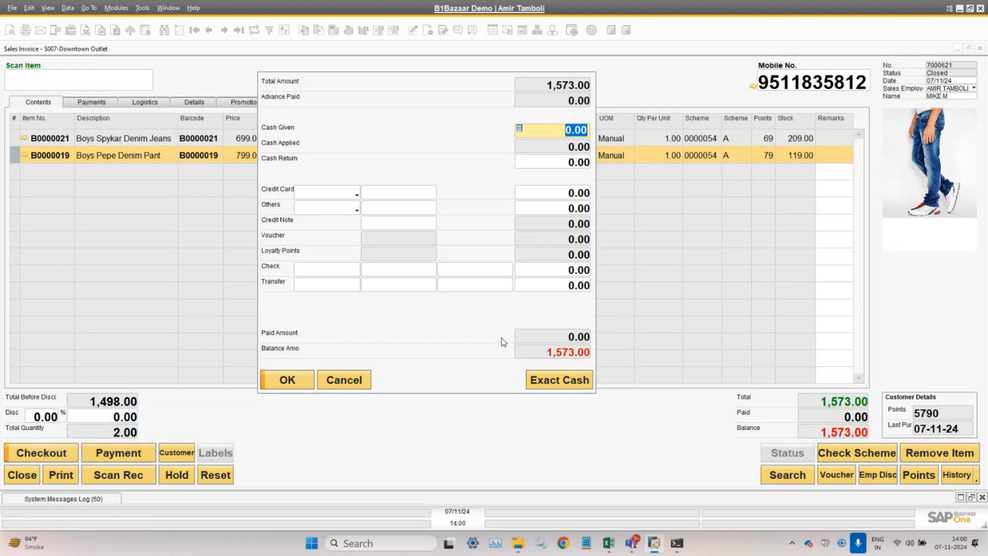
click(415, 222)
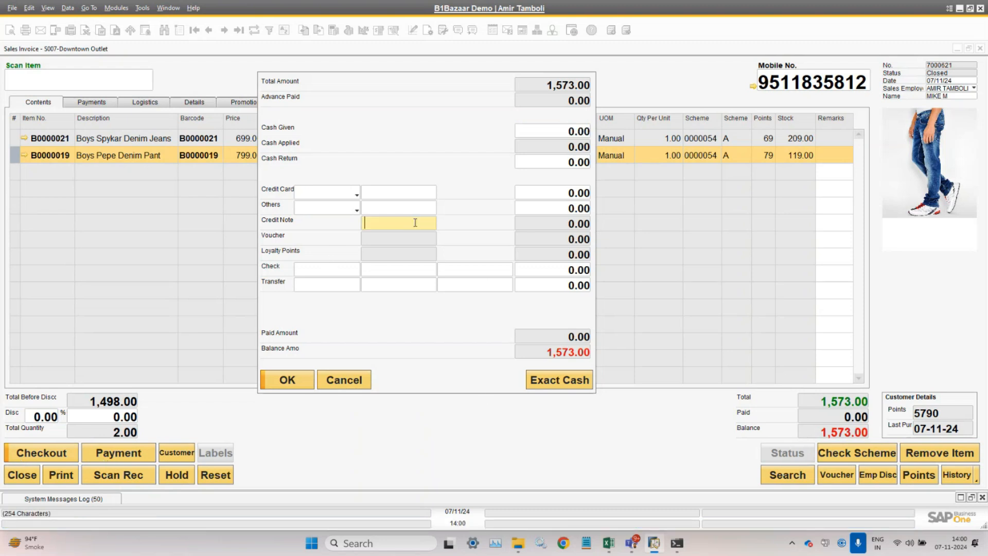
click(380, 222)
text(S0077000032)
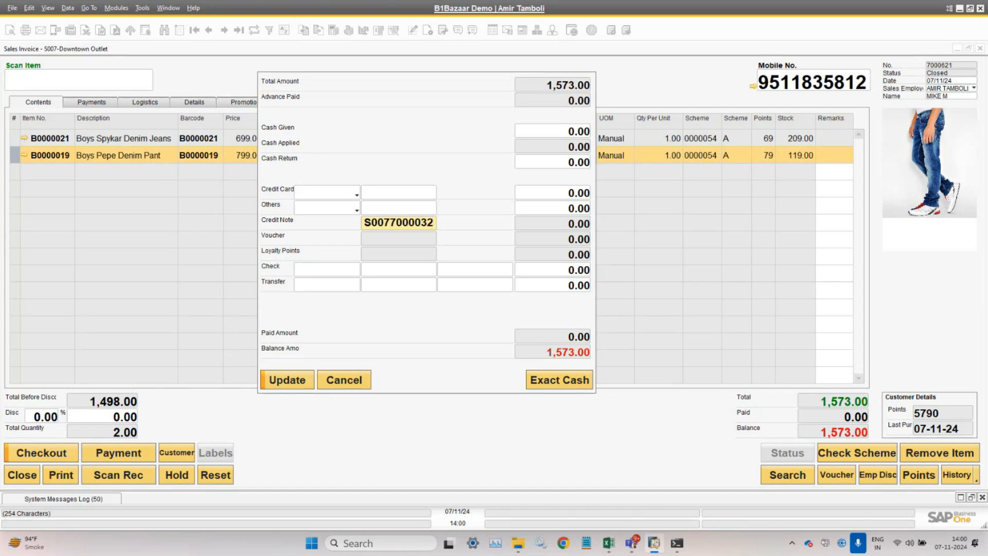
key(Tab)
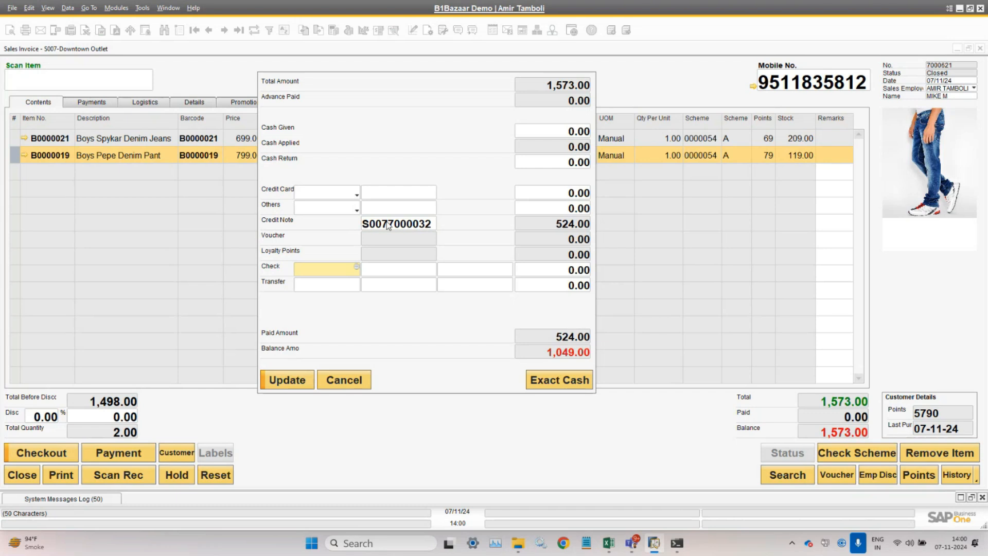
double_click(388, 224)
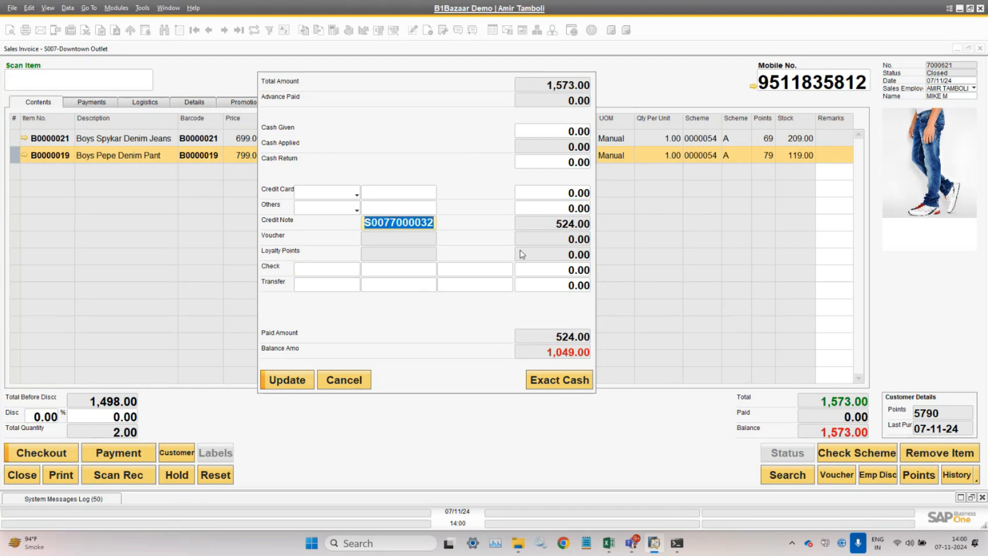
click(288, 383)
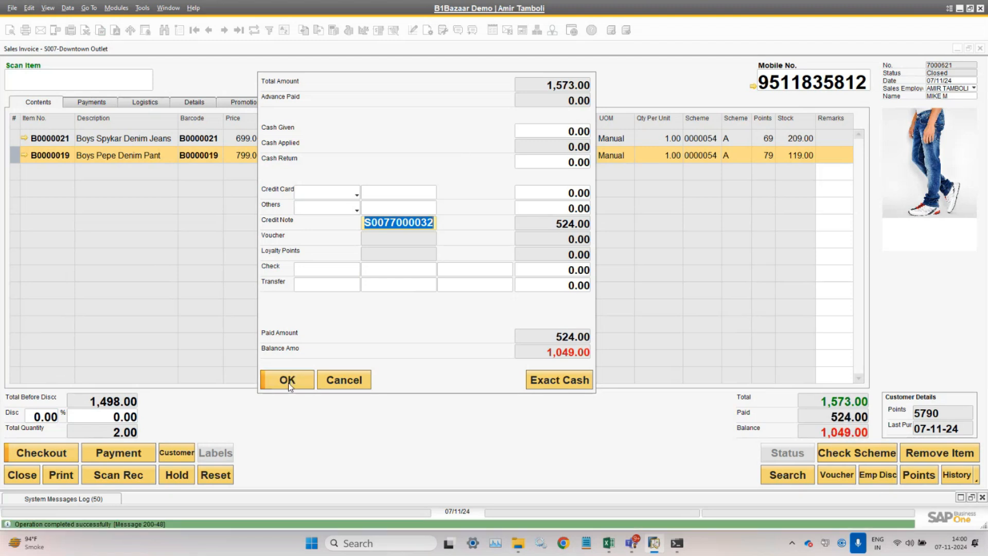
click(288, 383)
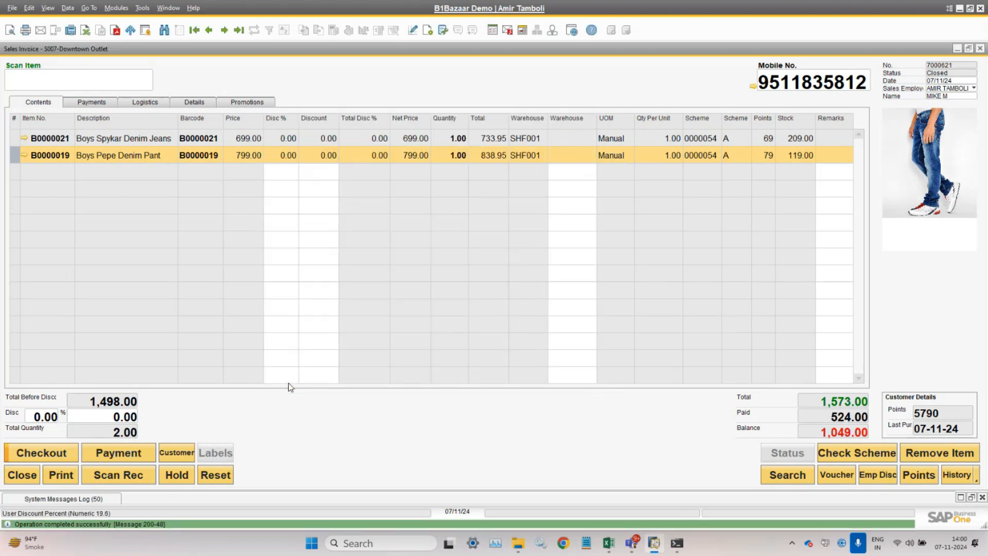
Step: Pay the remaining 1,049.00 in exact cash and post invoice 7000621 without saving a PDF
click(58, 457)
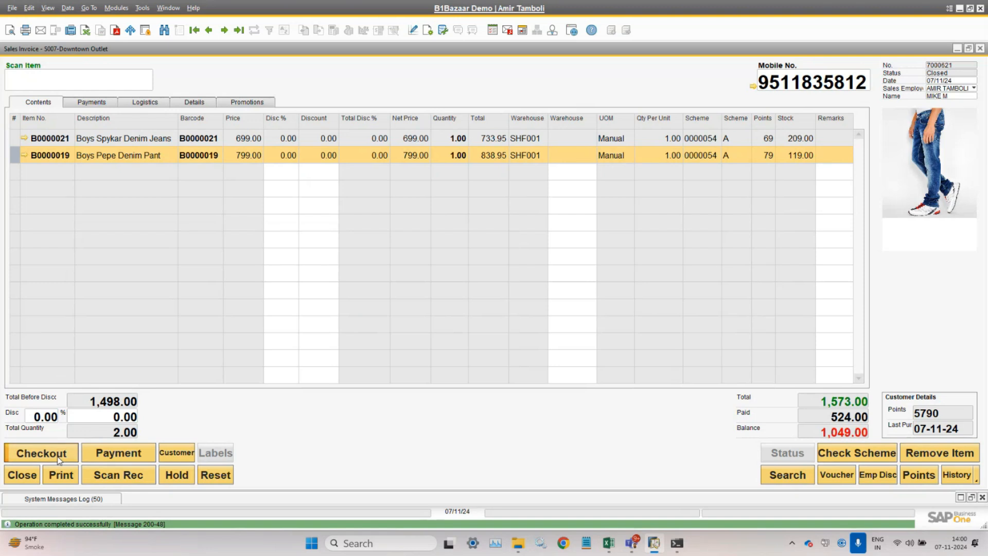
click(565, 388)
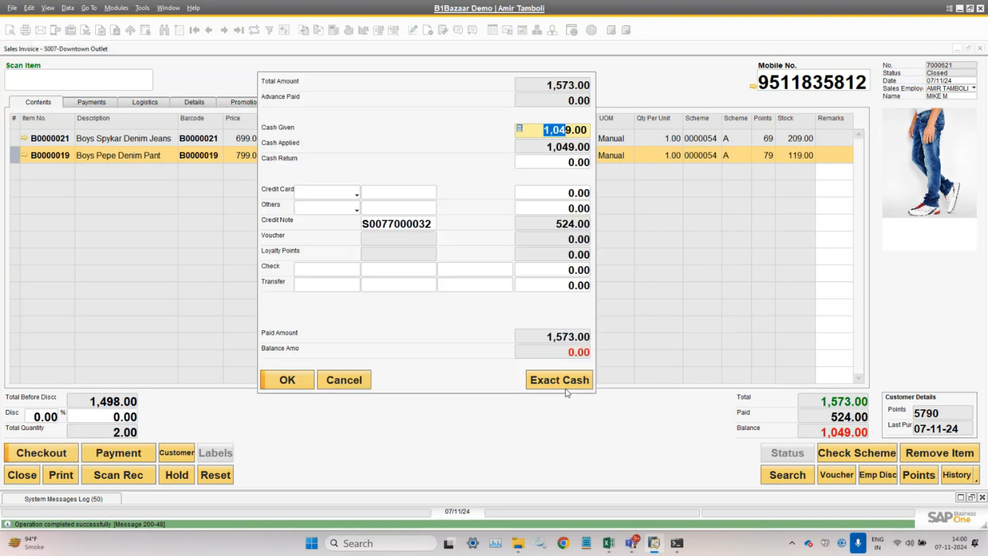
click(286, 383)
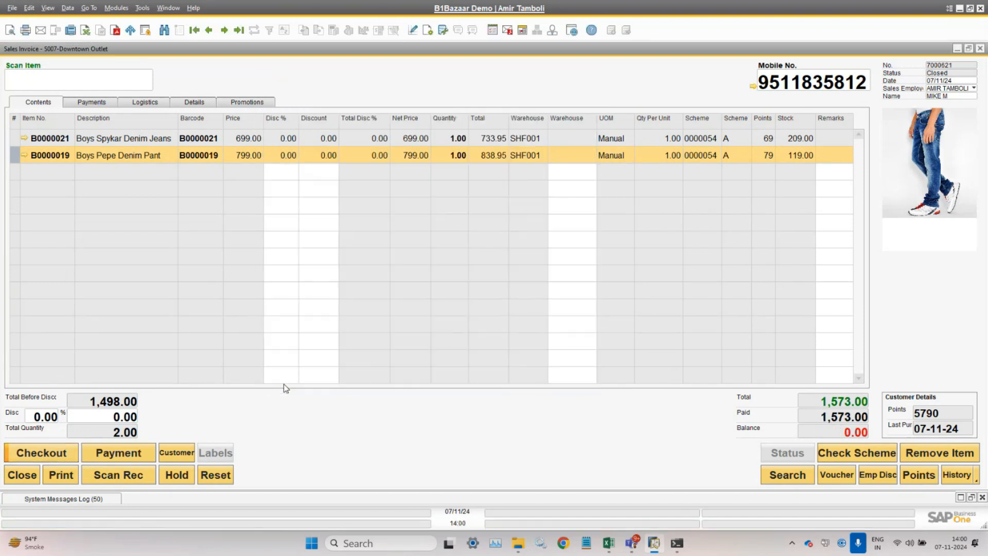
click(59, 454)
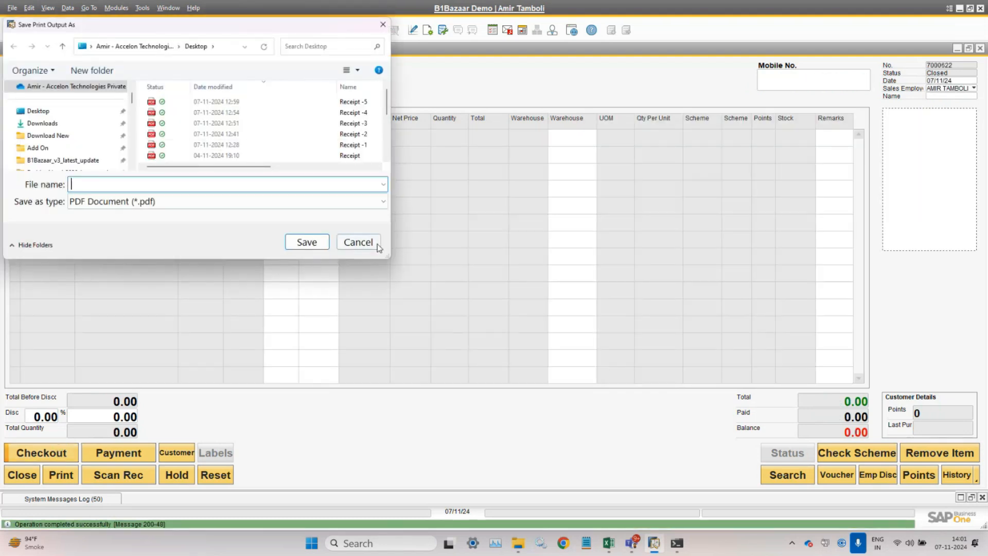
click(374, 243)
click(209, 30)
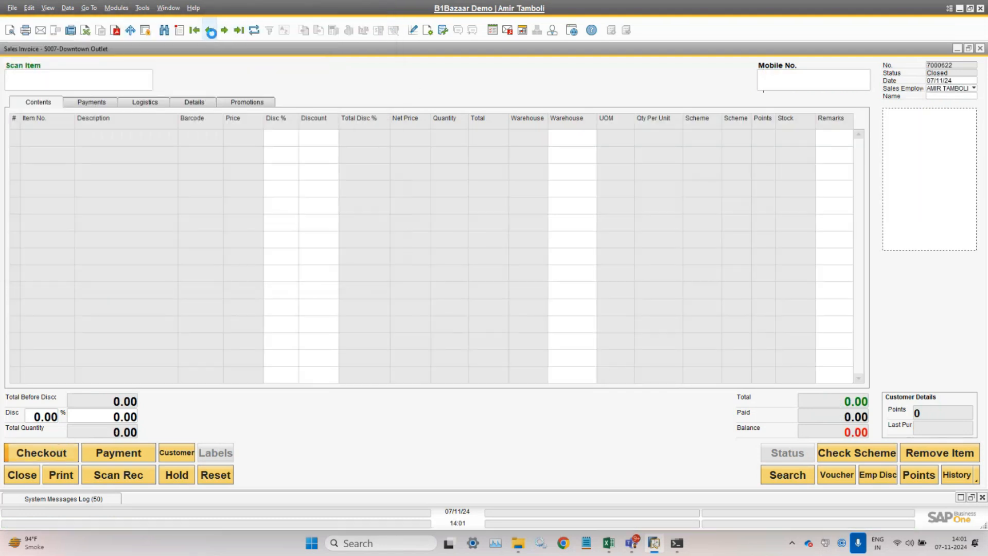